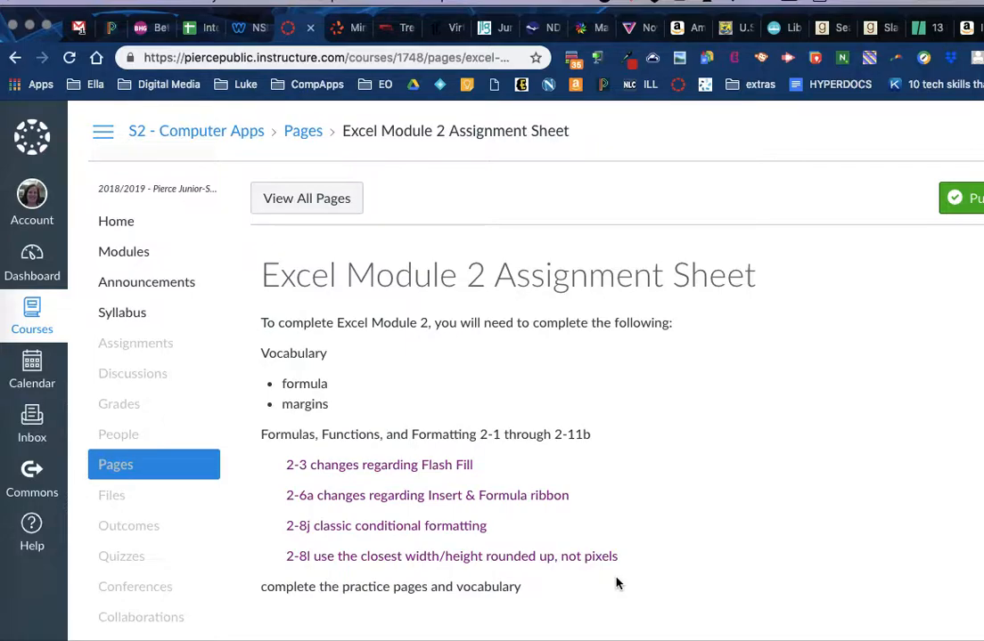
Open section 2-1 of the Excel Module 2 reading in MindTap and examine the salary report worksheet in Figure 2–1
click(339, 30)
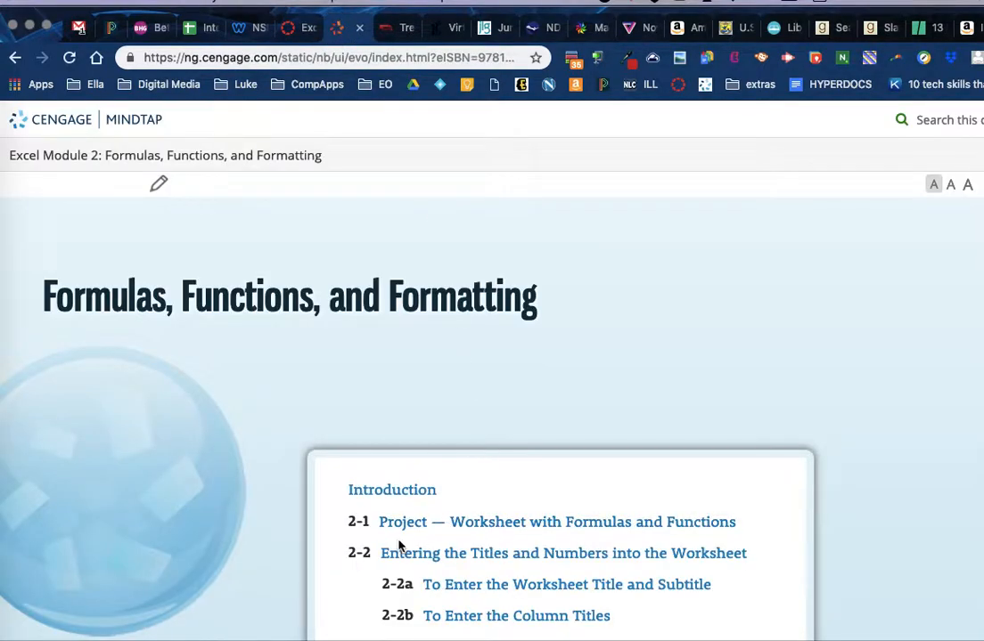
click(637, 526)
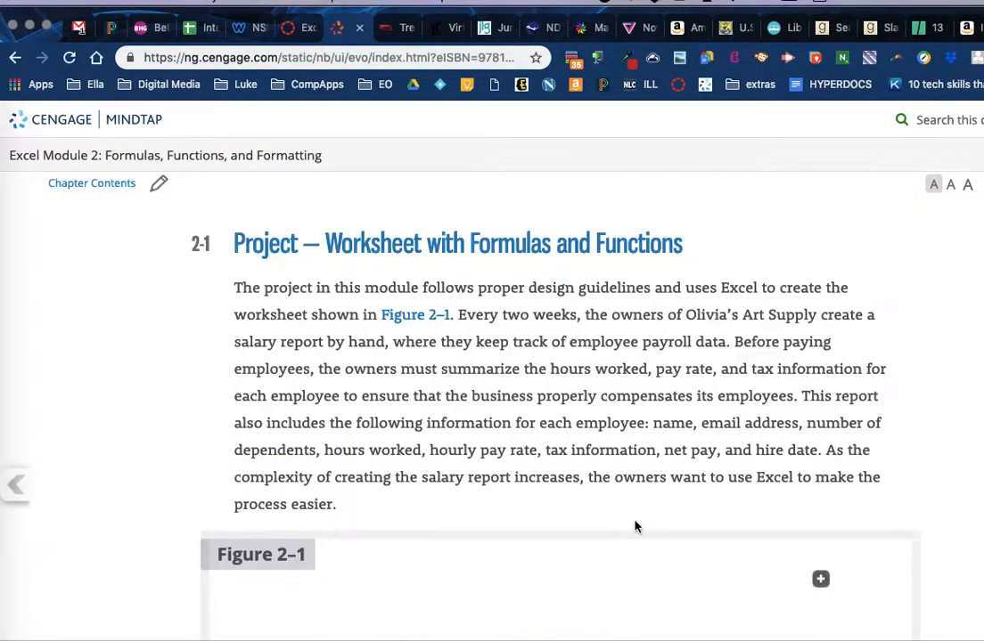
scroll(637, 358, down, 2)
scroll(638, 359, down, 3)
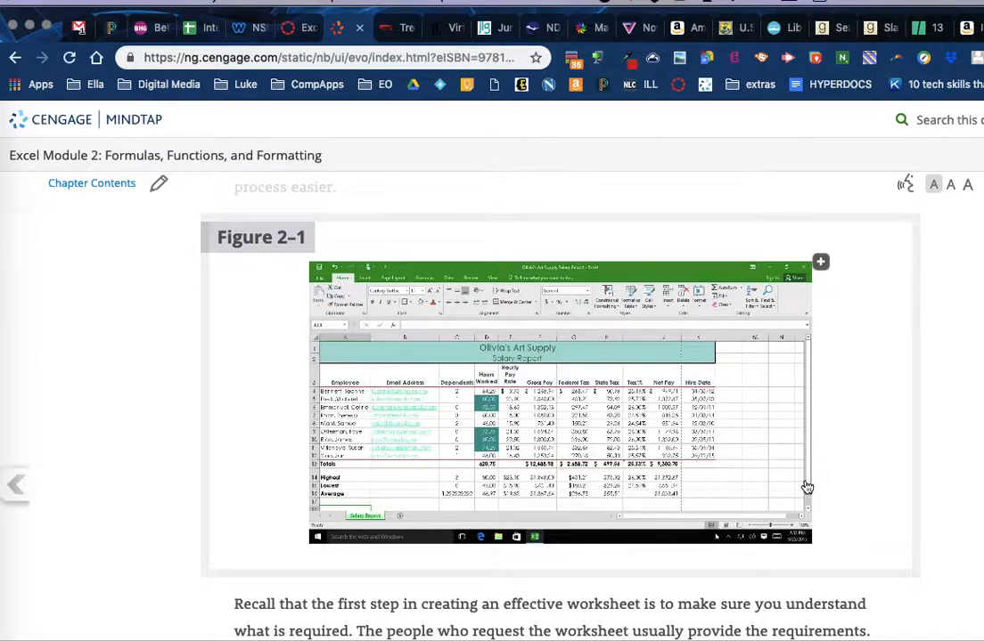
Advance to section 2-2, examine the salary report data in Table 2–1 in the enlarged view, and close that view
click(981, 484)
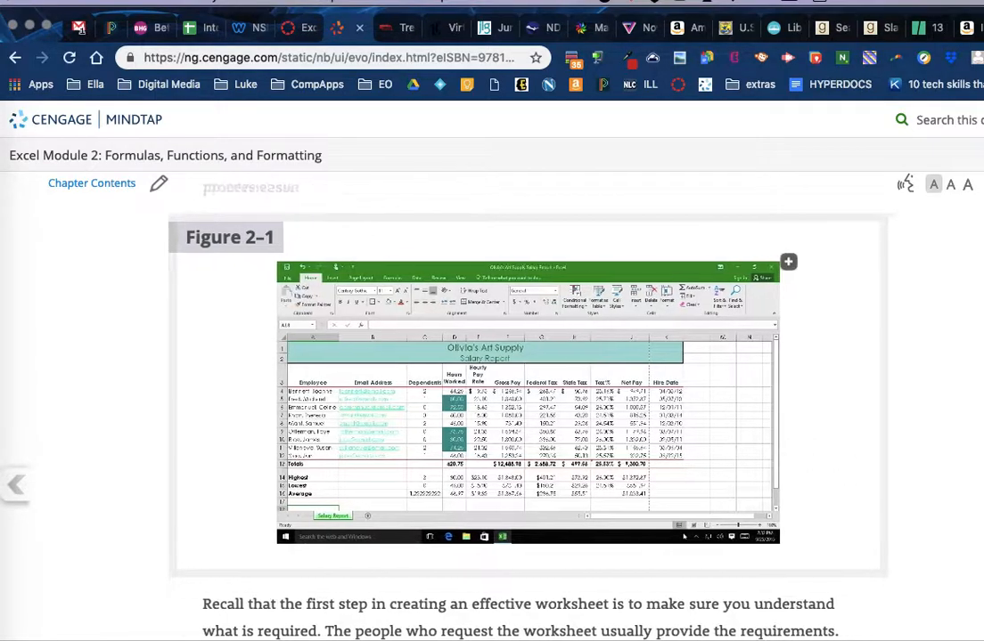
scroll(939, 447, down, 3)
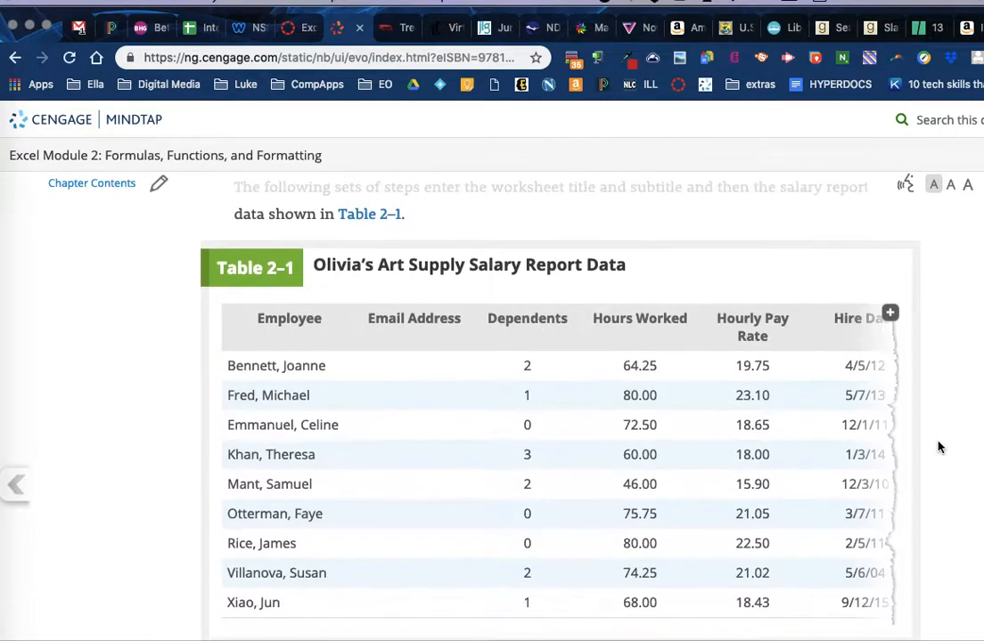
scroll(938, 447, up, 2)
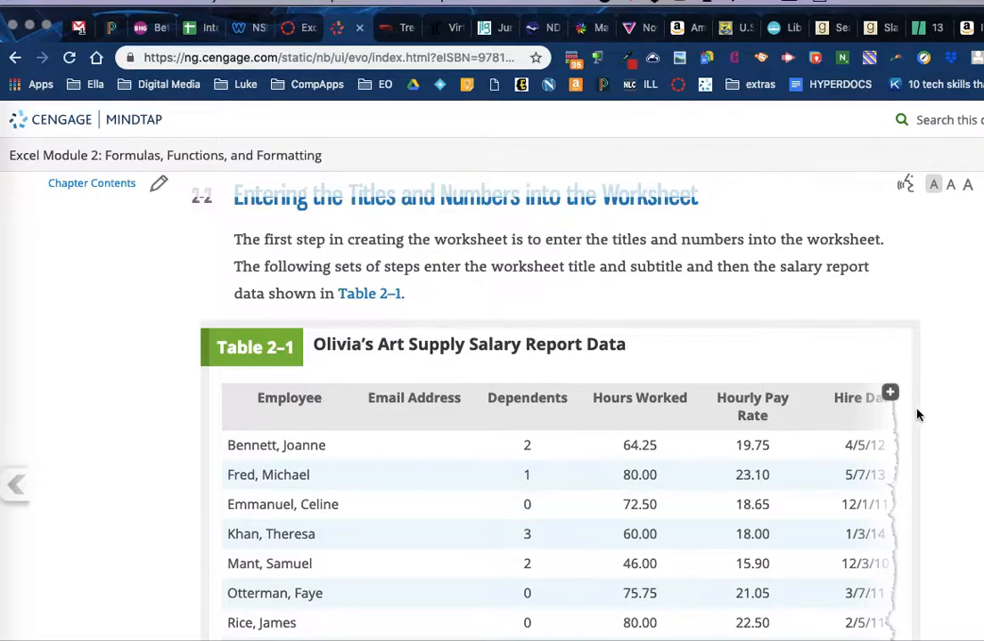
click(893, 395)
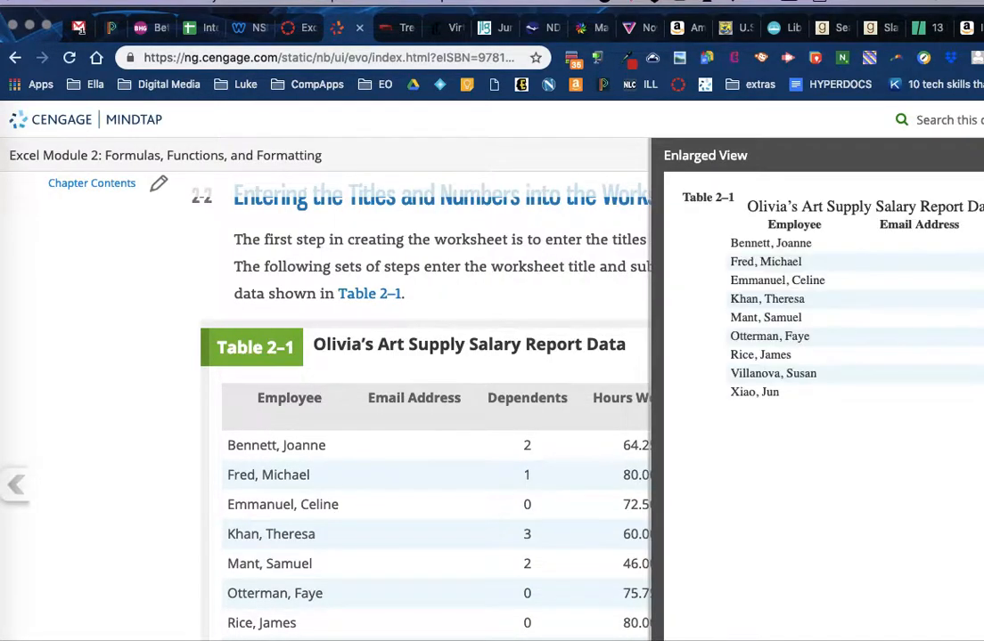
key(Escape)
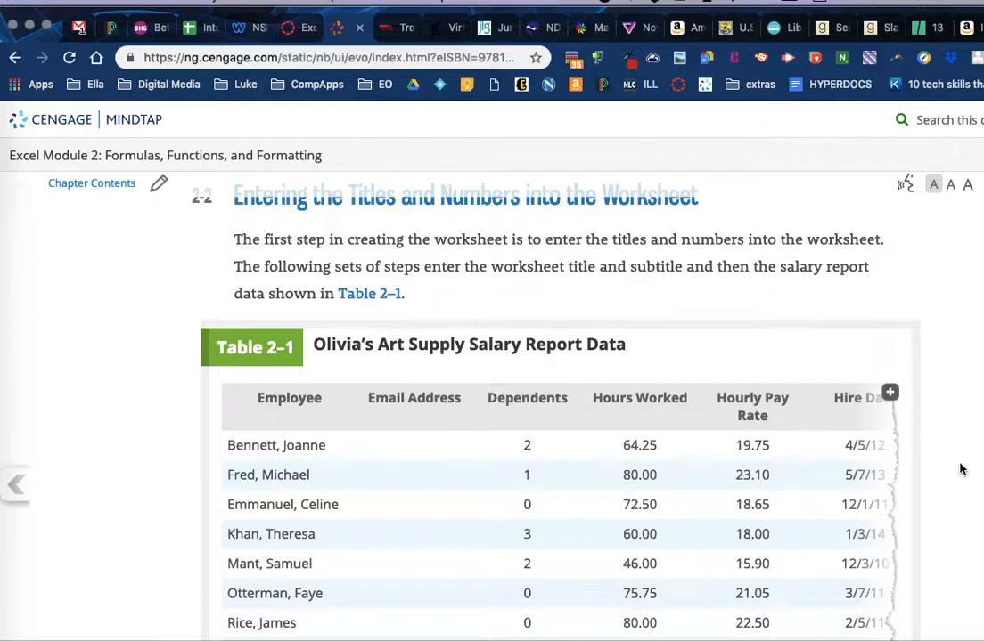
Advance through the reading to section 2-3a, To Use Flash Fill
key(Right)
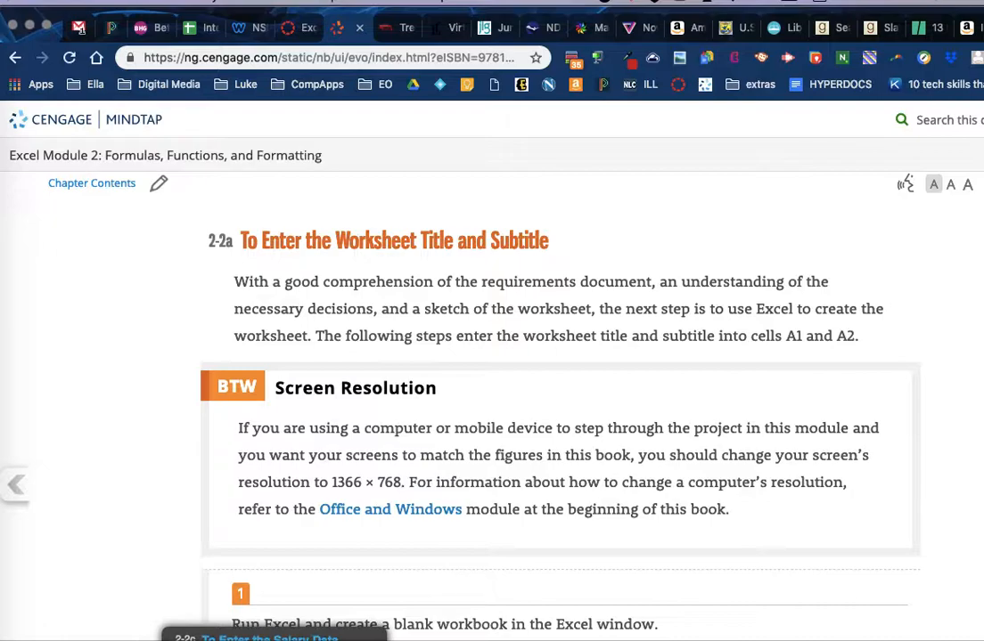
click(285, 638)
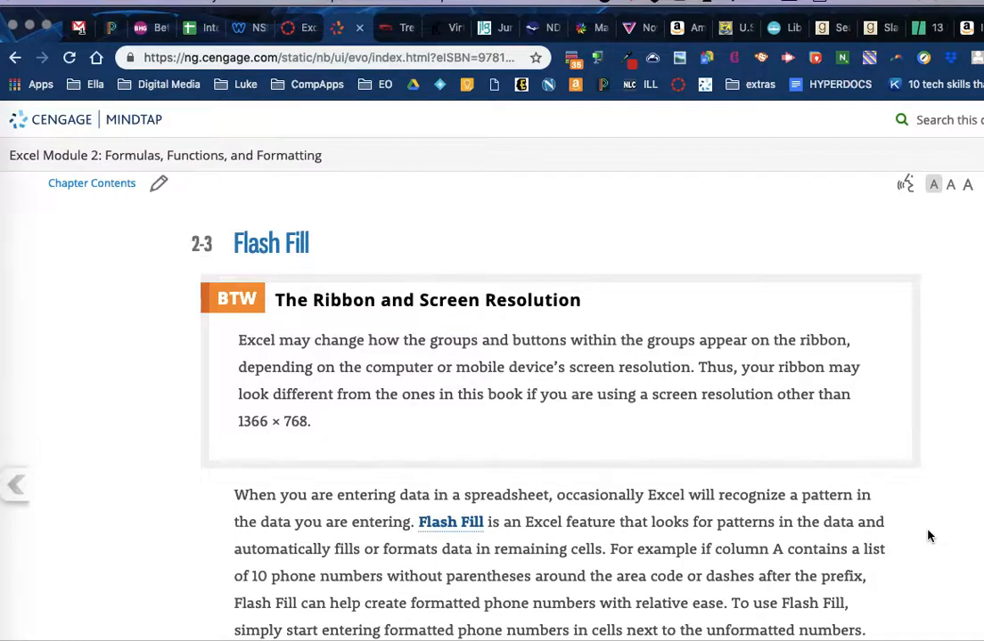
key(Right)
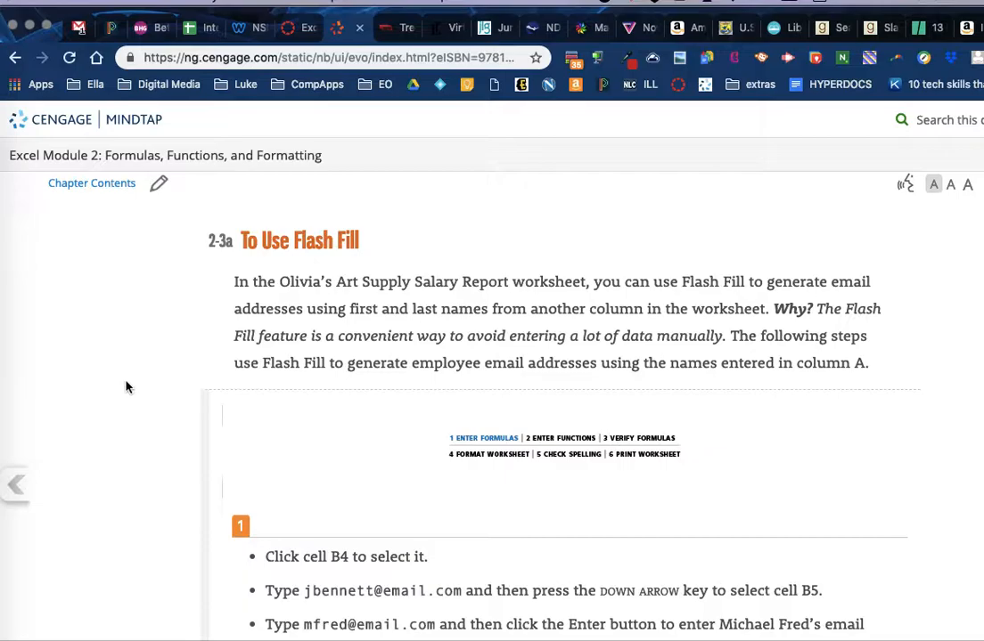
Switch to the Olivias Art Supply workbook in Excel and clear the email address column in cells B6:B13
click(5, 284)
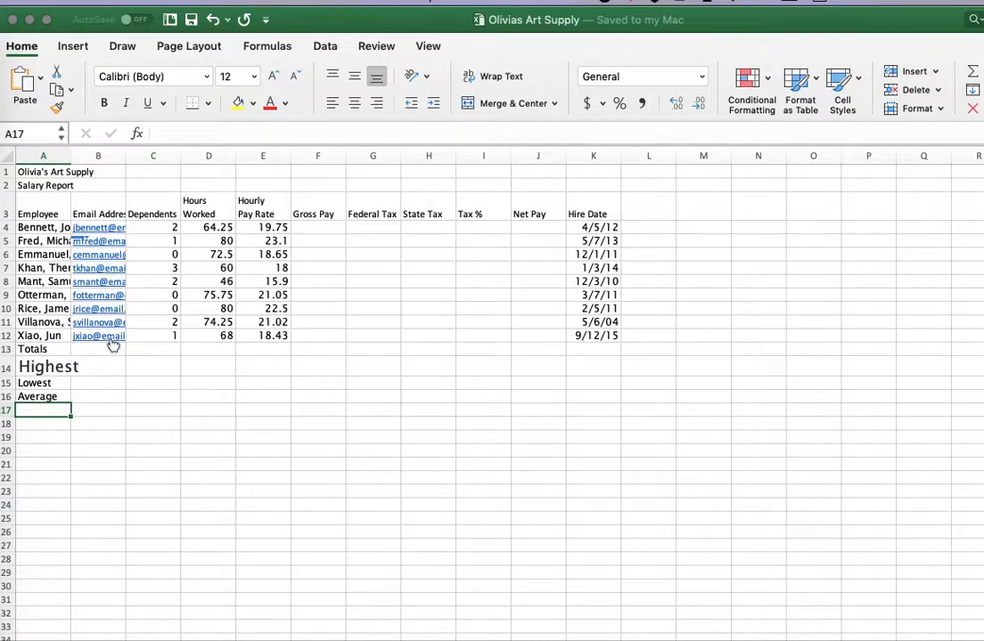
drag(115, 349, 112, 254)
key(Delete)
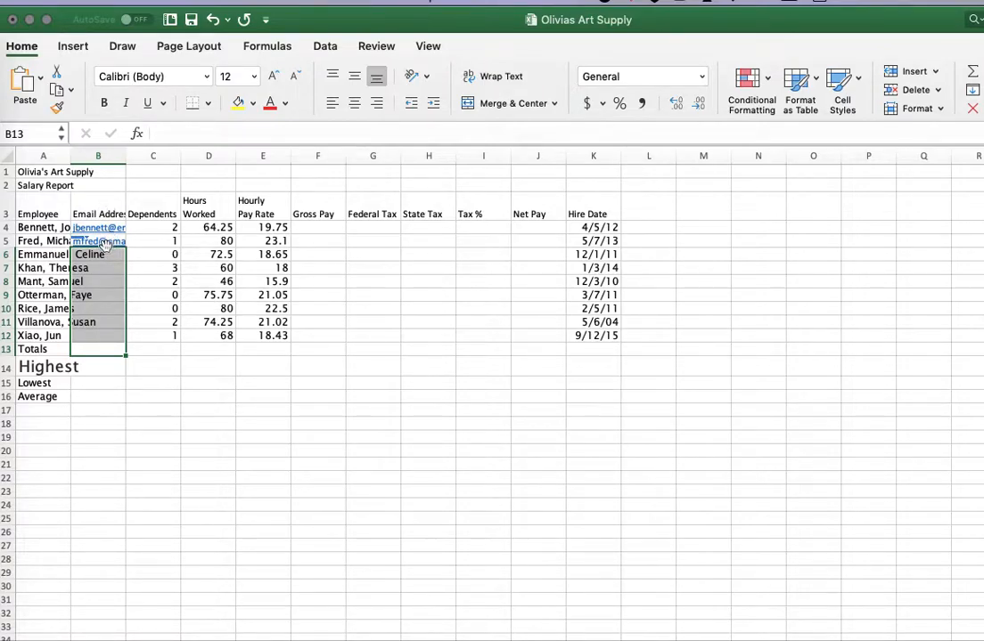
click(116, 461)
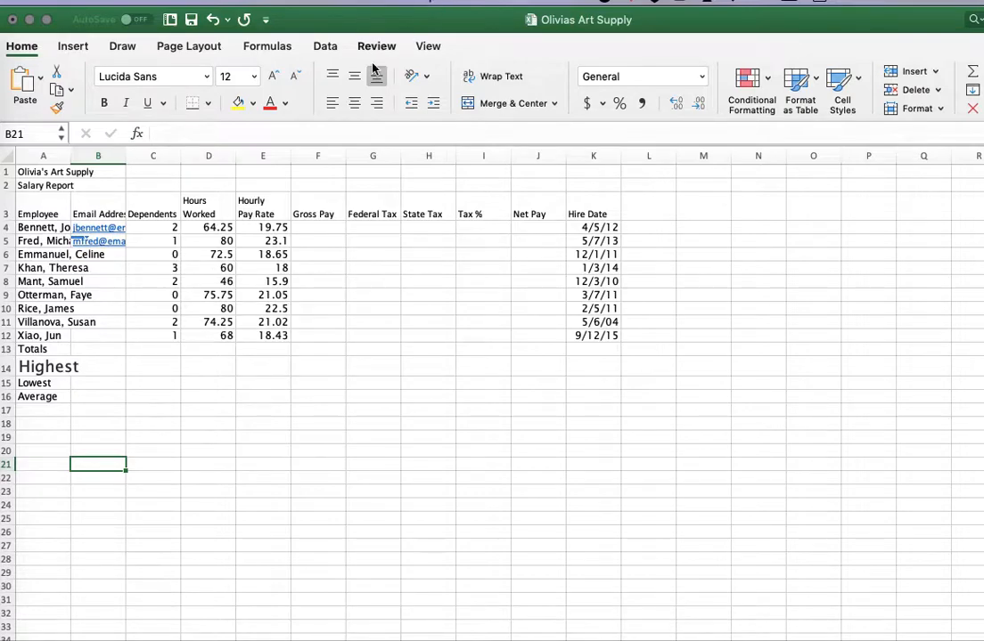
Search the Excel help for "flash" to locate the Flash Fill command and try running it from empty cell B21
click(325, 46)
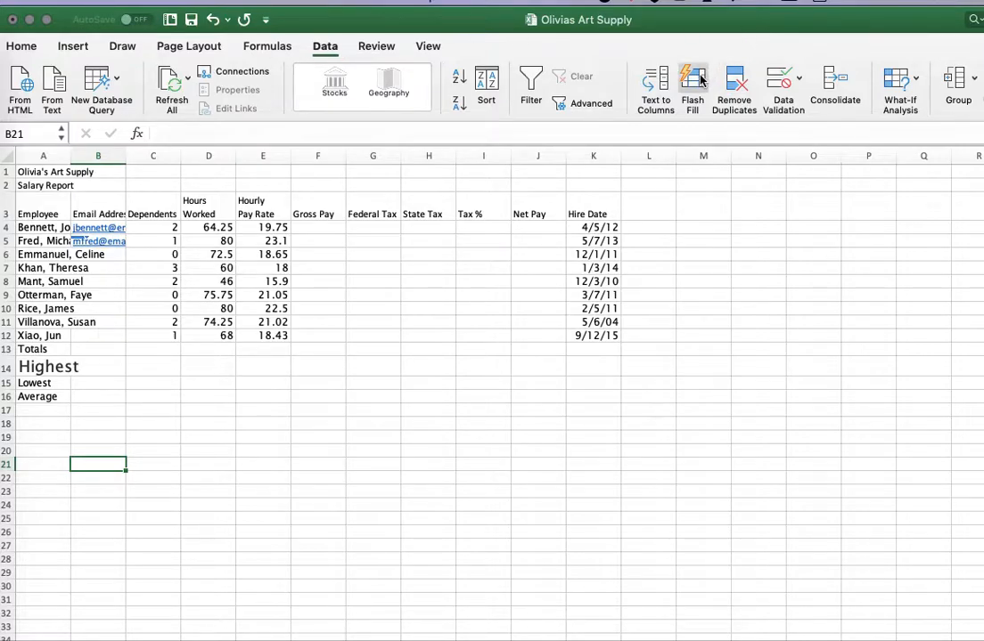
click(429, 4)
text(flash)
click(436, 1)
click(433, 2)
mouse_move(519, 49)
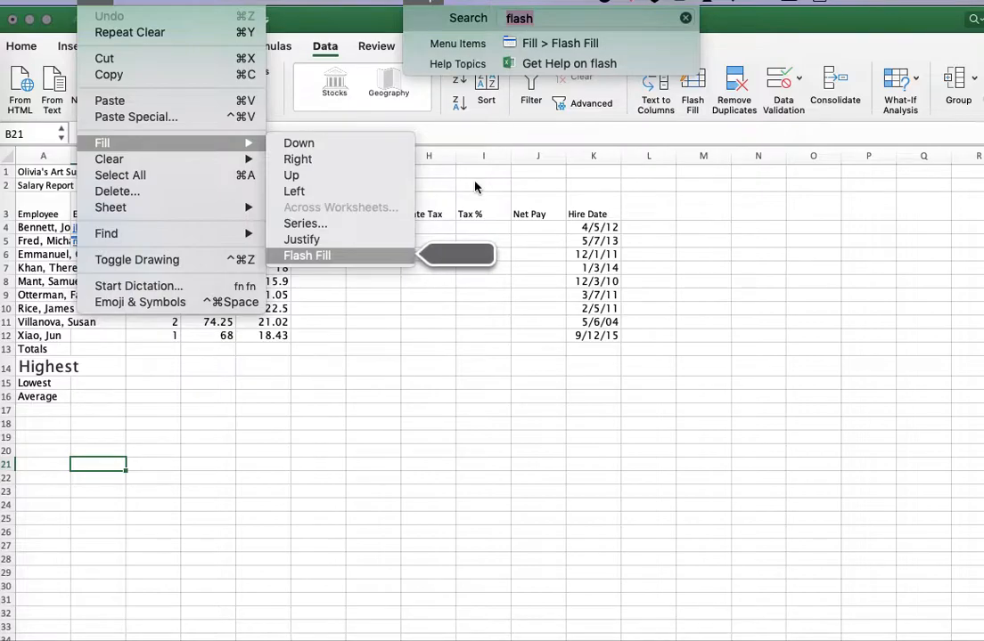
click(372, 257)
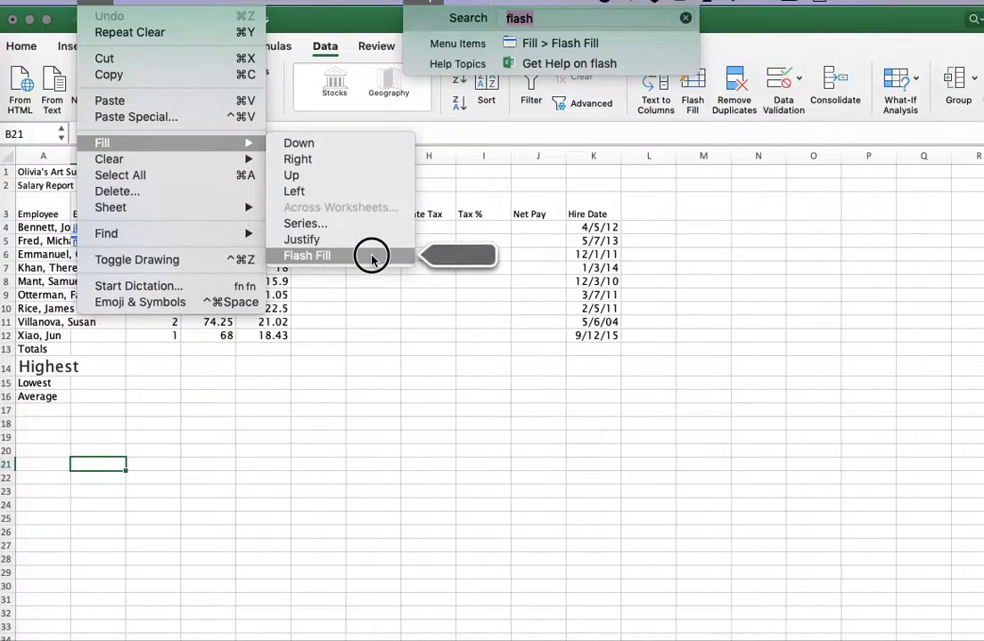
click(714, 306)
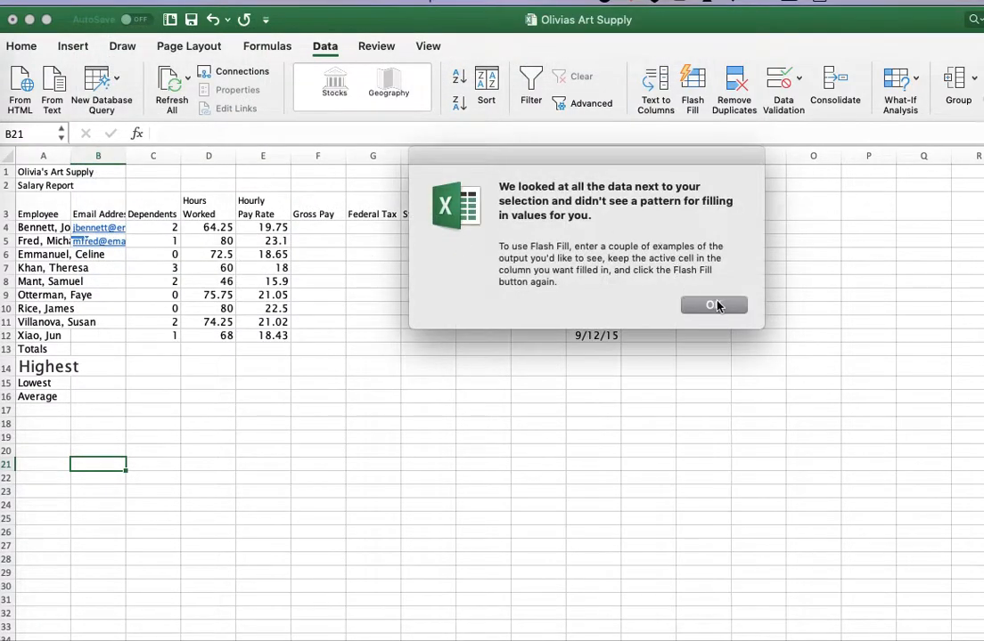
Flash Fill the email address column from cell B6
click(104, 254)
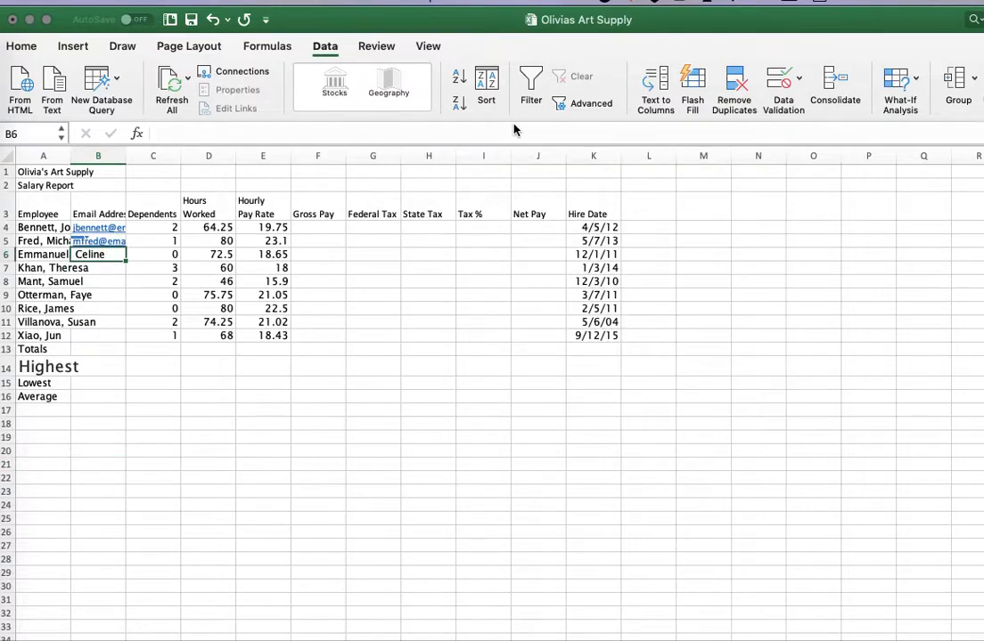
click(426, 3)
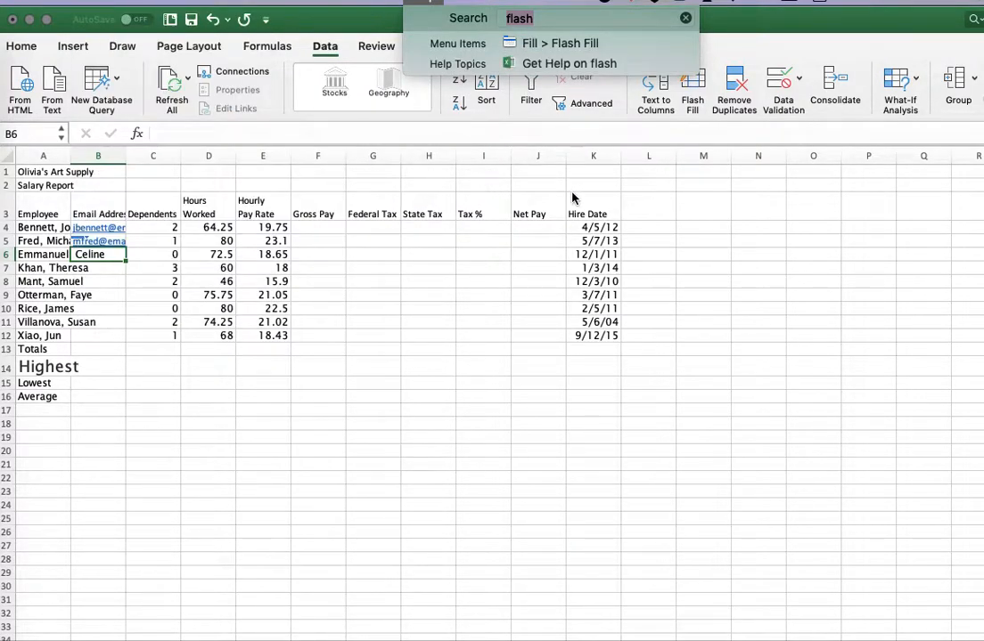
click(693, 85)
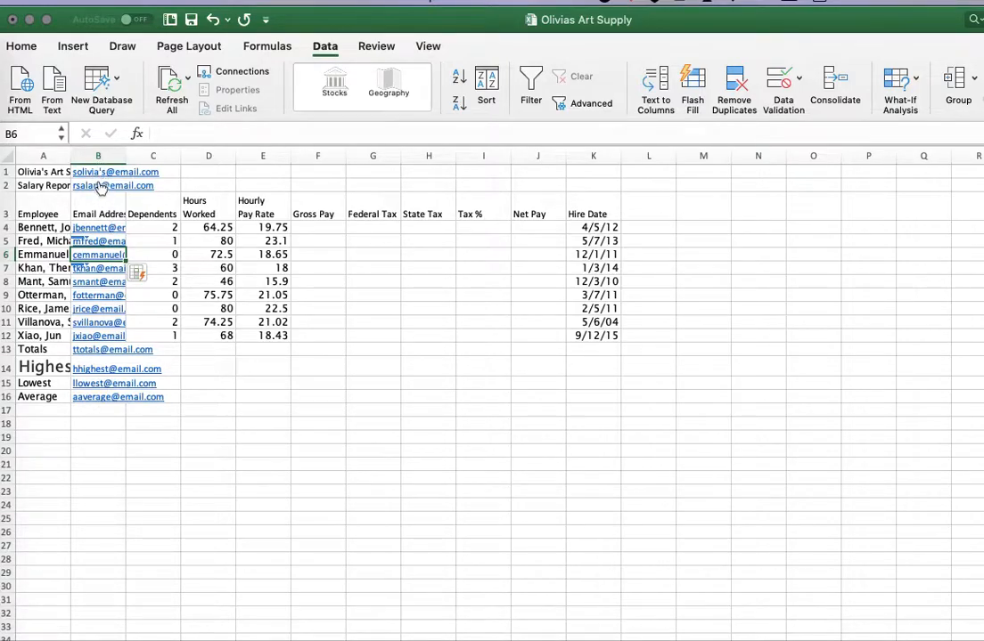
Delete the unwanted email entries beside the worksheet title and subtitle in cells B2 and B1
click(170, 187)
key(Left)
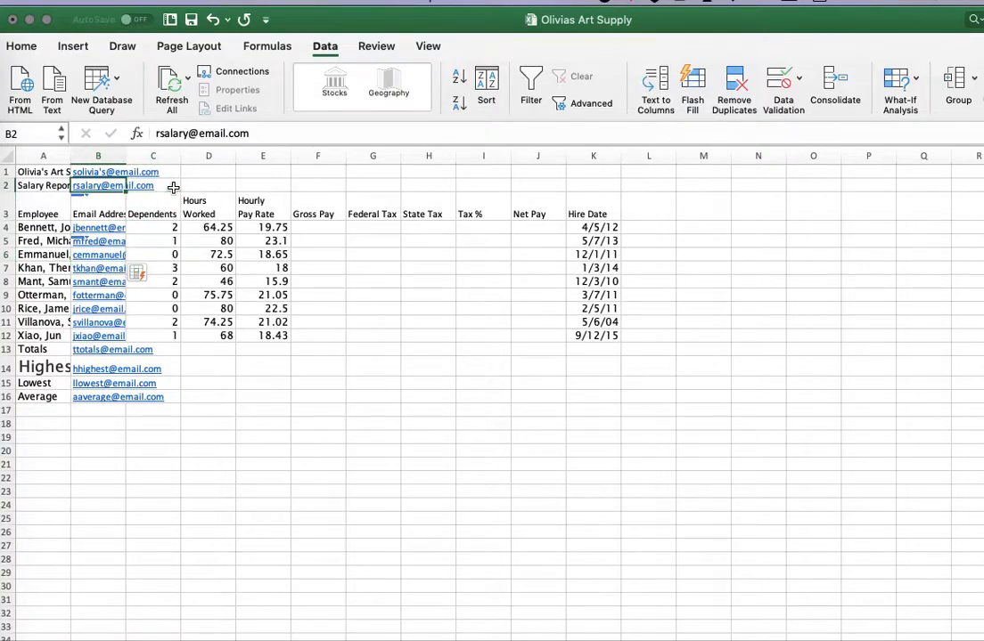
key(Delete)
key(Up)
key(Delete)
Delete the unwanted email entries in cells B13:B16 beside the Totals, Highest, Lowest and Average labels
click(101, 422)
key(Up)
key(Up)
key(Delete)
key(Up)
key(Delete)
key(Up)
key(Delete)
key(Up)
key(Delete)
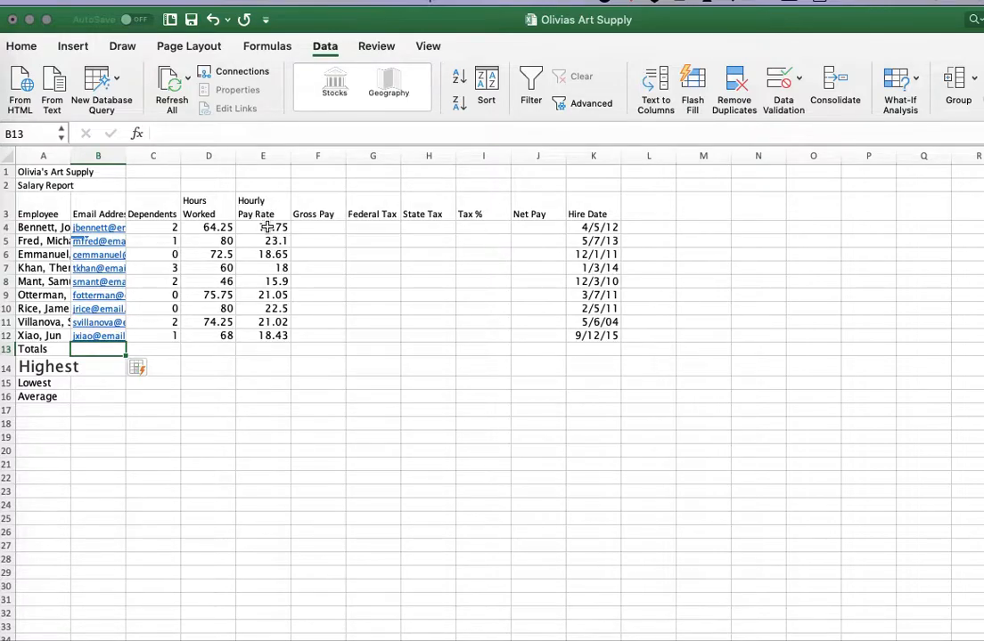
Select cell E13, switch to Chrome, and examine the MAX function instructions and Other Ways list in section 2-6a
click(264, 350)
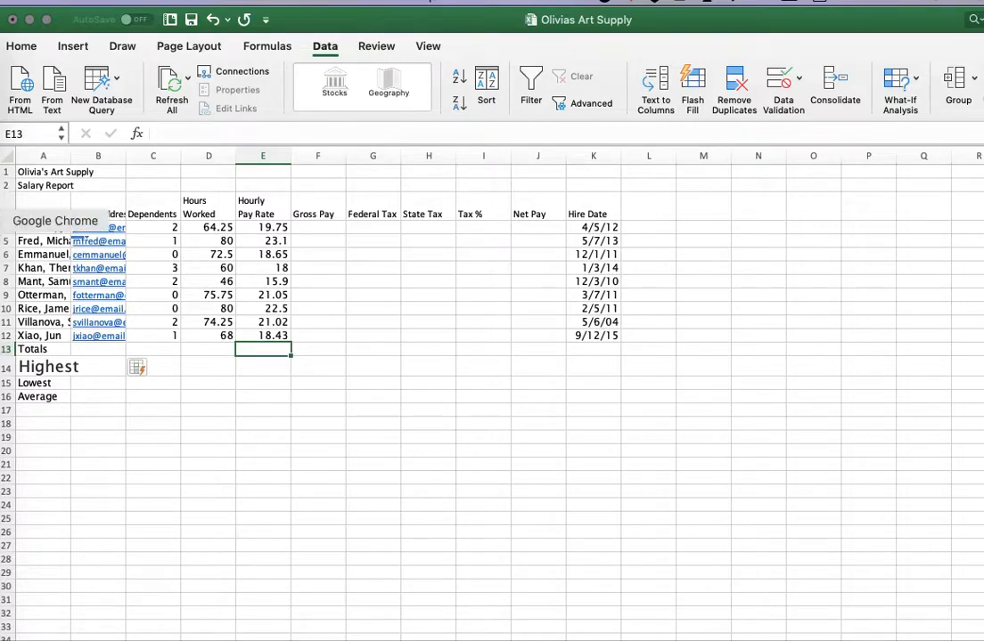
click(4, 222)
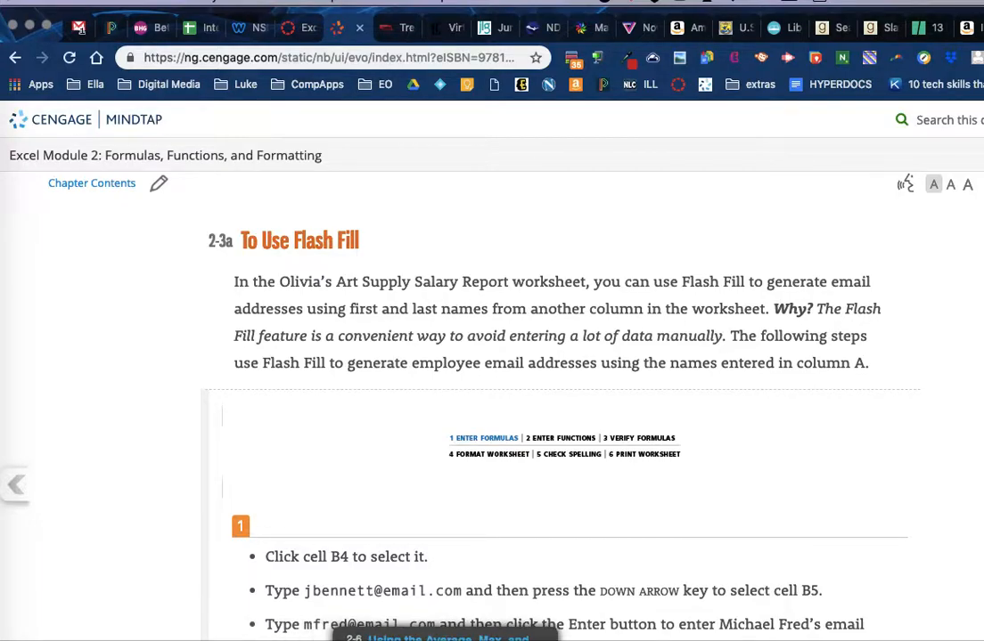
click(458, 638)
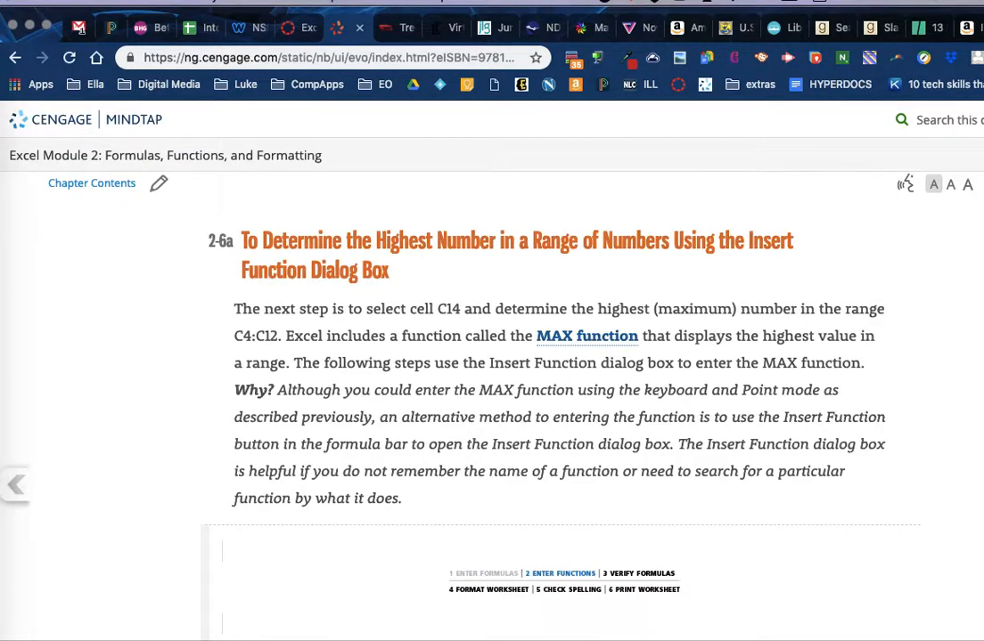
scroll(527, 481, down, 5)
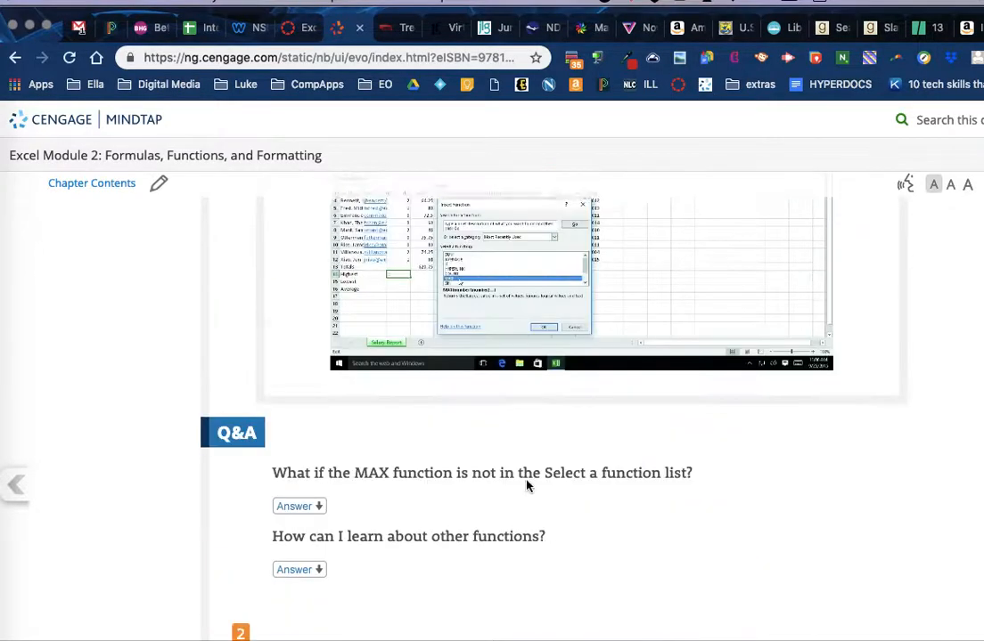
scroll(528, 485, up, 1)
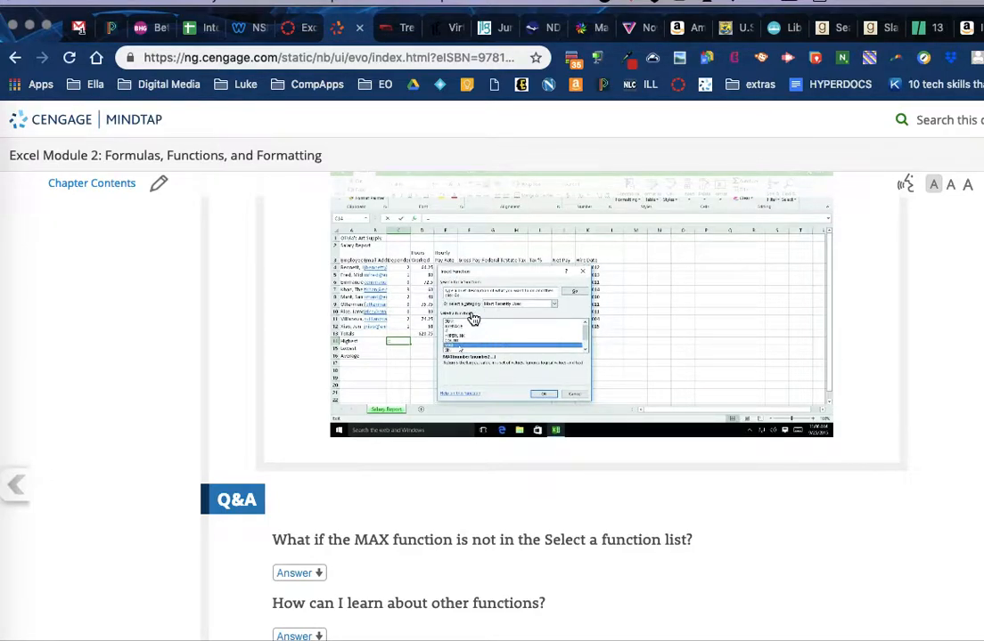
scroll(473, 318, down, 10)
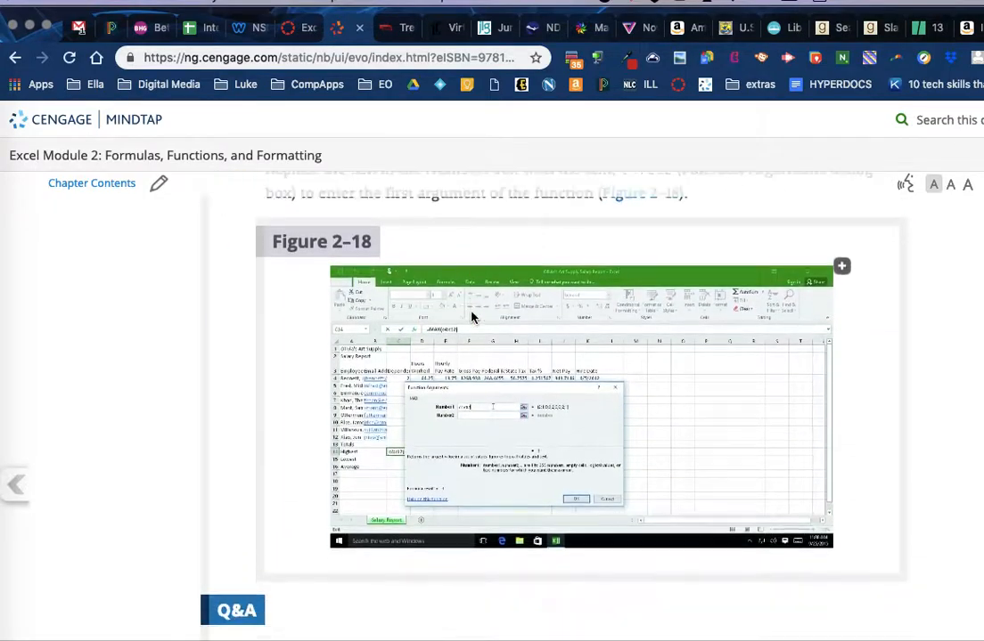
scroll(473, 319, down, 8)
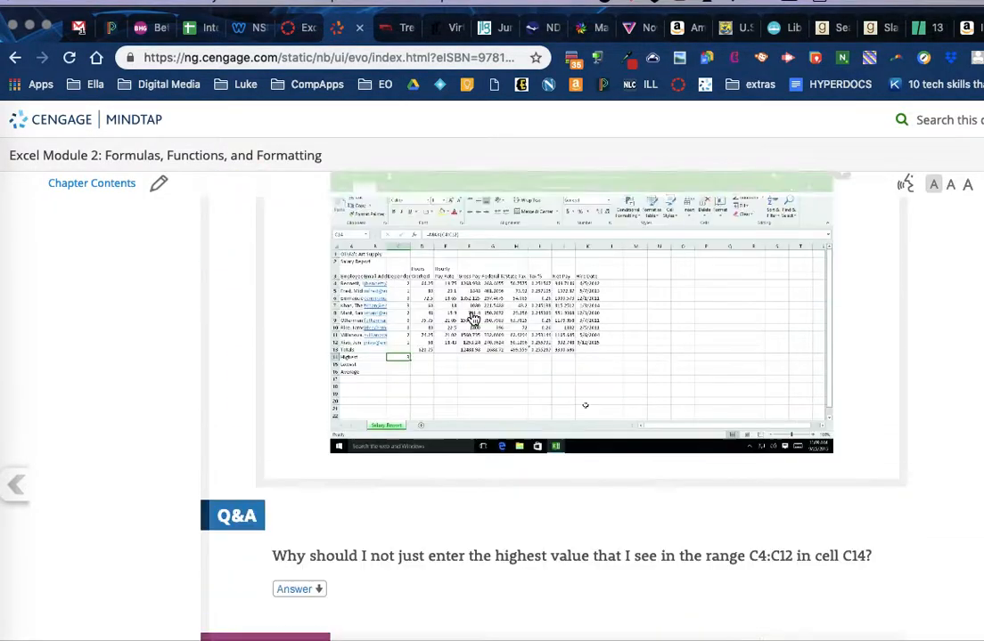
scroll(473, 319, down, 1)
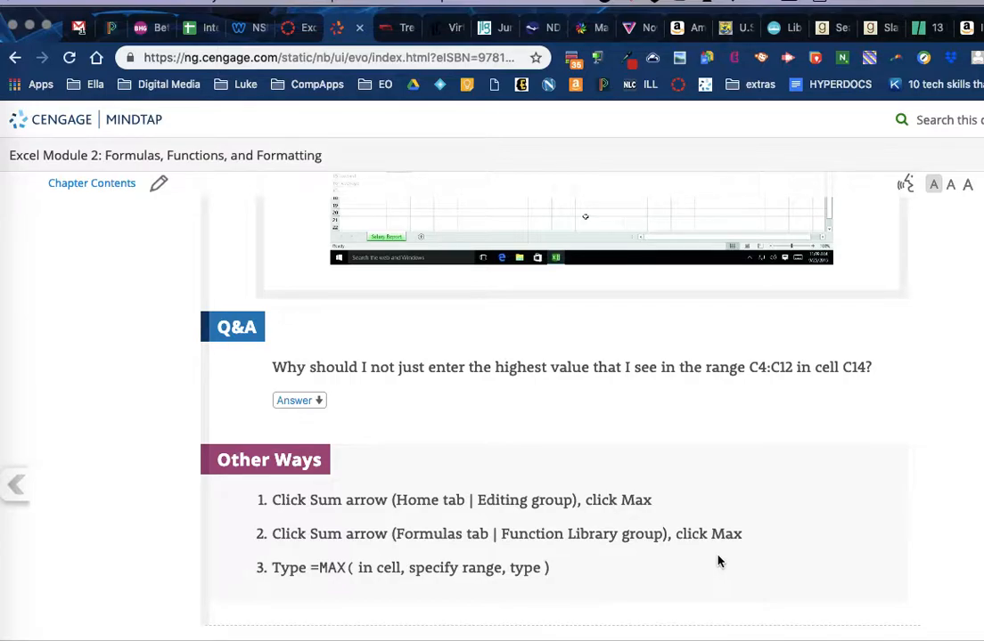
Switch to Excel and total the hourly pay rates E4:E12 in cell E13 using the Home ribbon's AutoSum Sum function
click(4, 282)
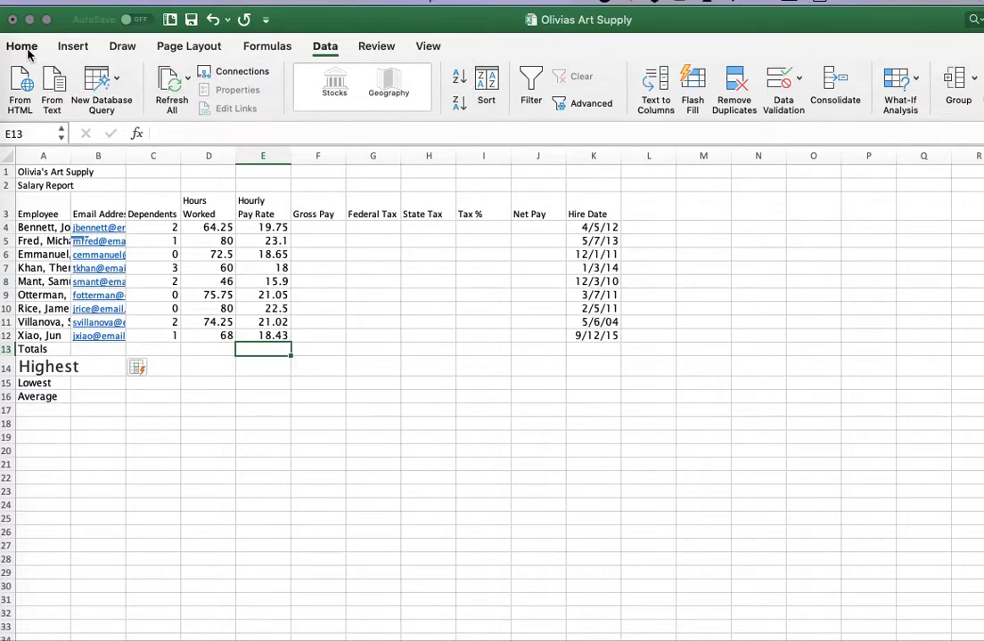
click(23, 48)
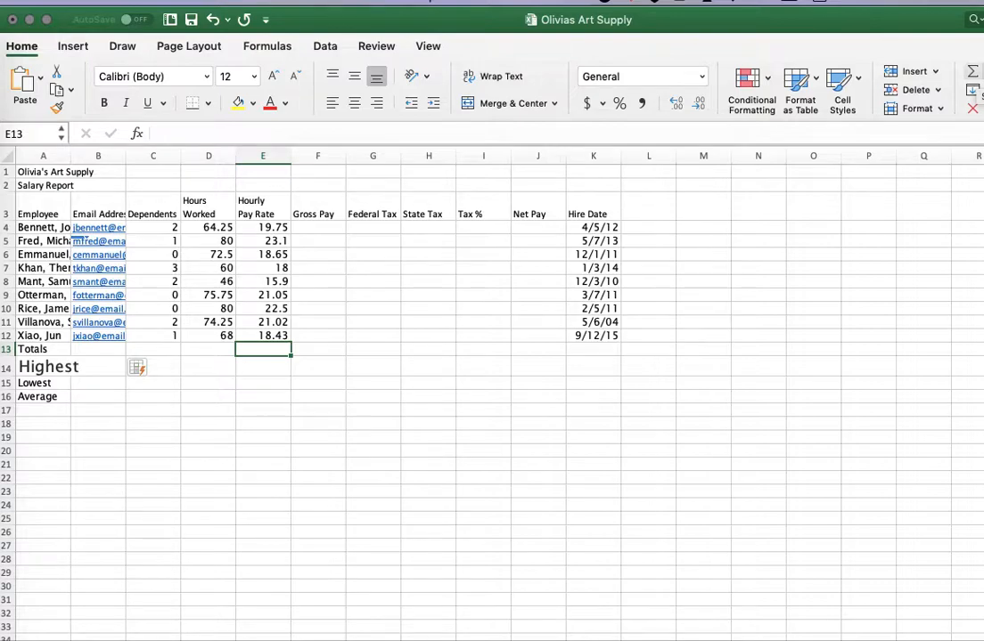
click(981, 71)
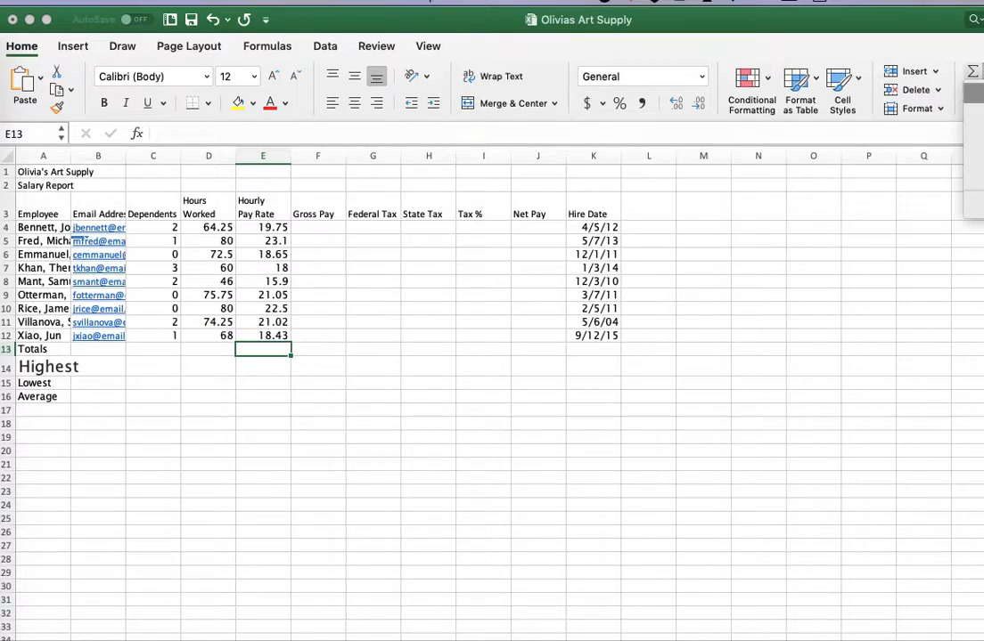
click(974, 93)
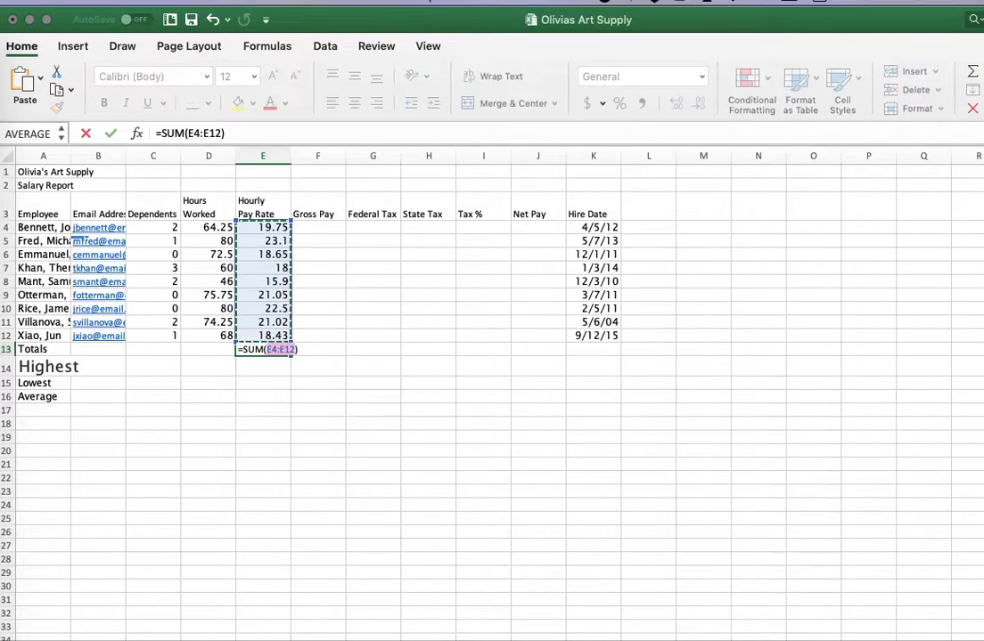
key(Return)
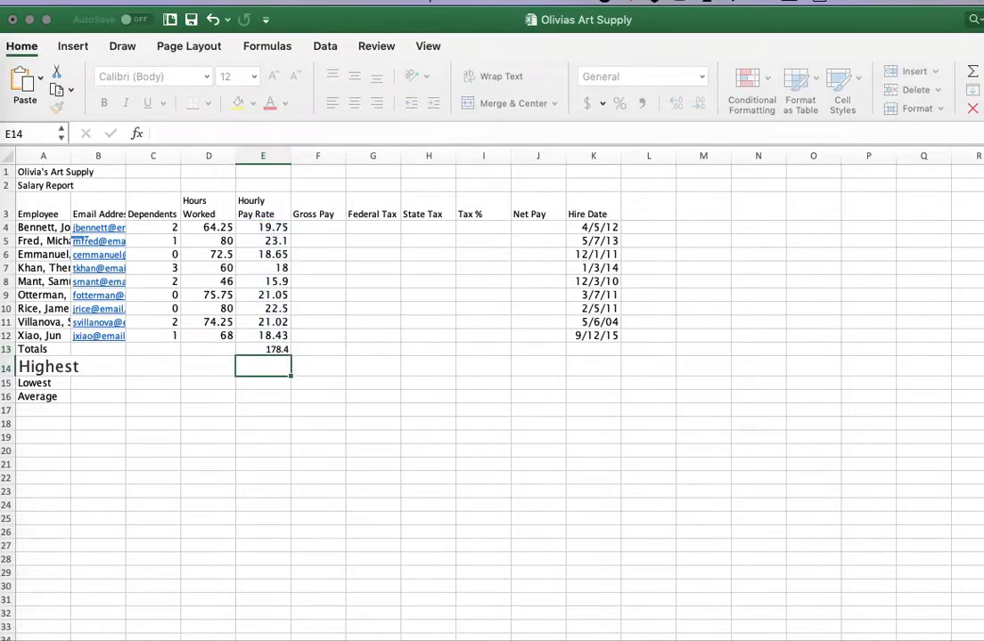
Undo the AutoSum total in cell E13 and switch to Chrome to review the Other Ways list
click(263, 349)
key(super+z)
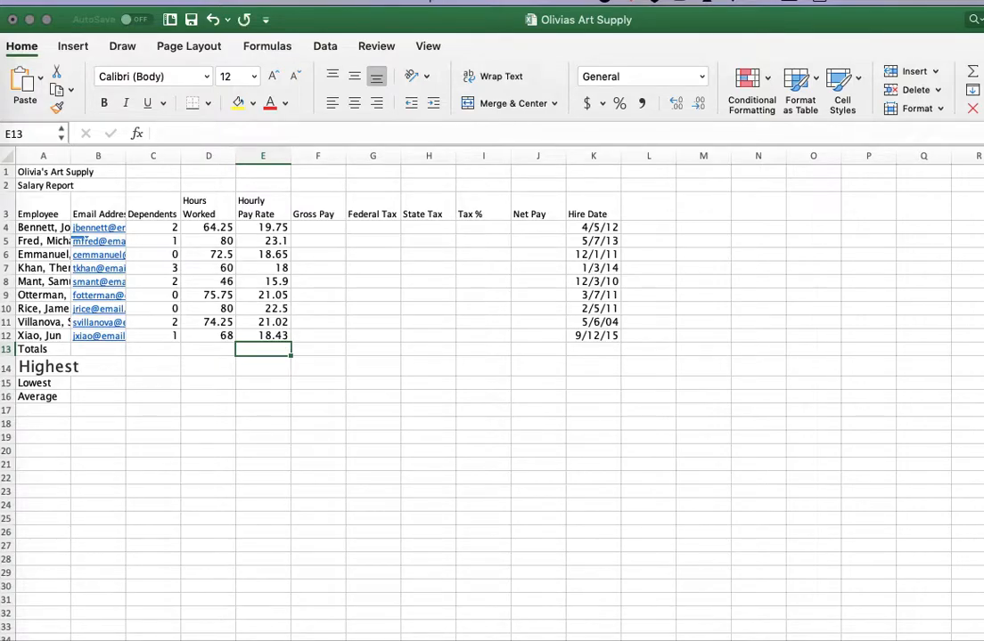
key(super+Tab)
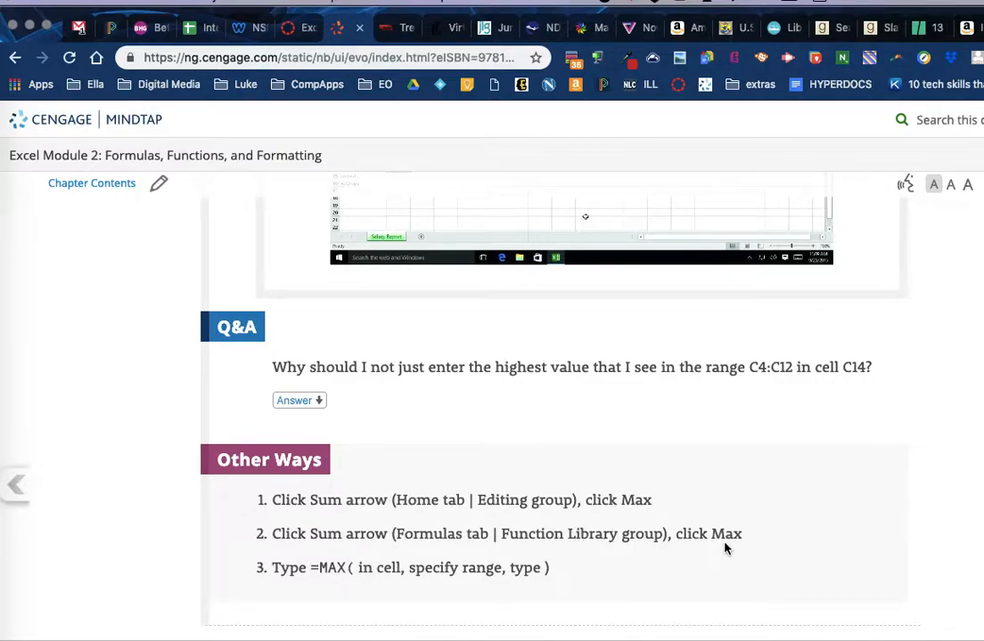
Return to Excel, find SUM in the Formula Builder by searching for "sum", and insert it for E4:E12 in cell E13
key(super+Tab)
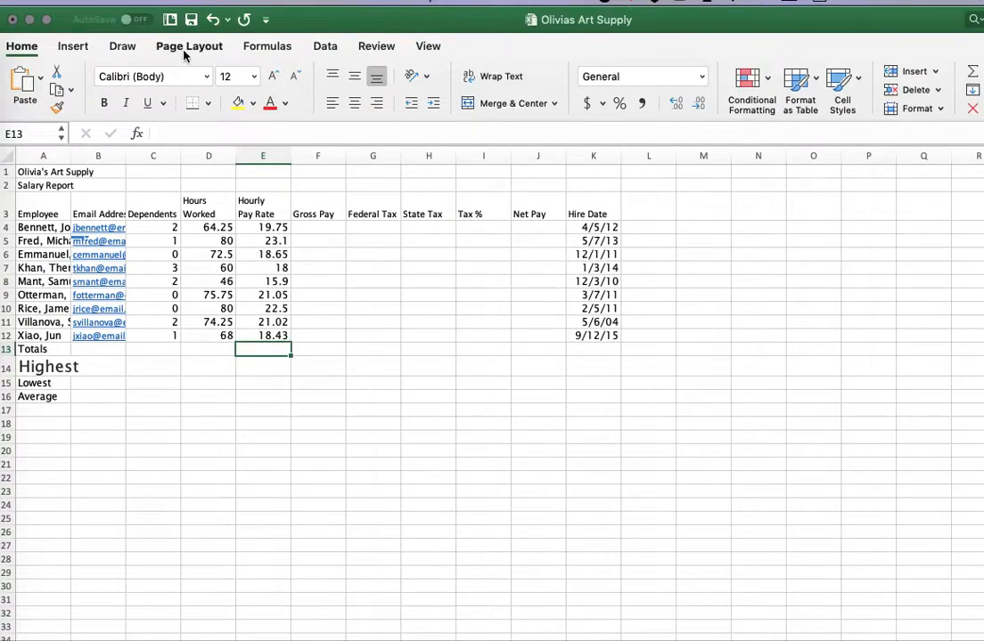
click(256, 49)
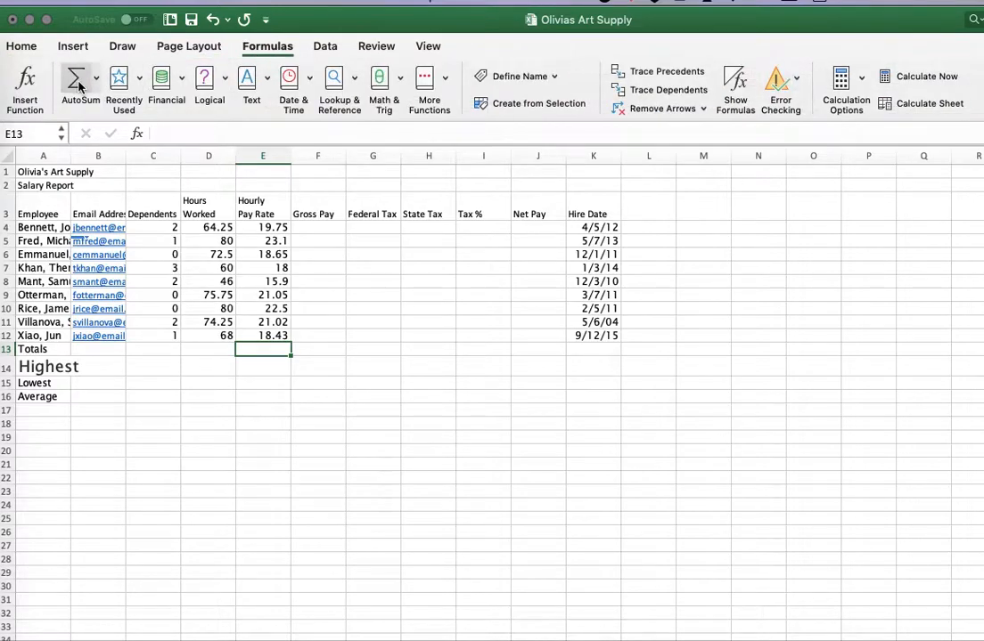
click(29, 79)
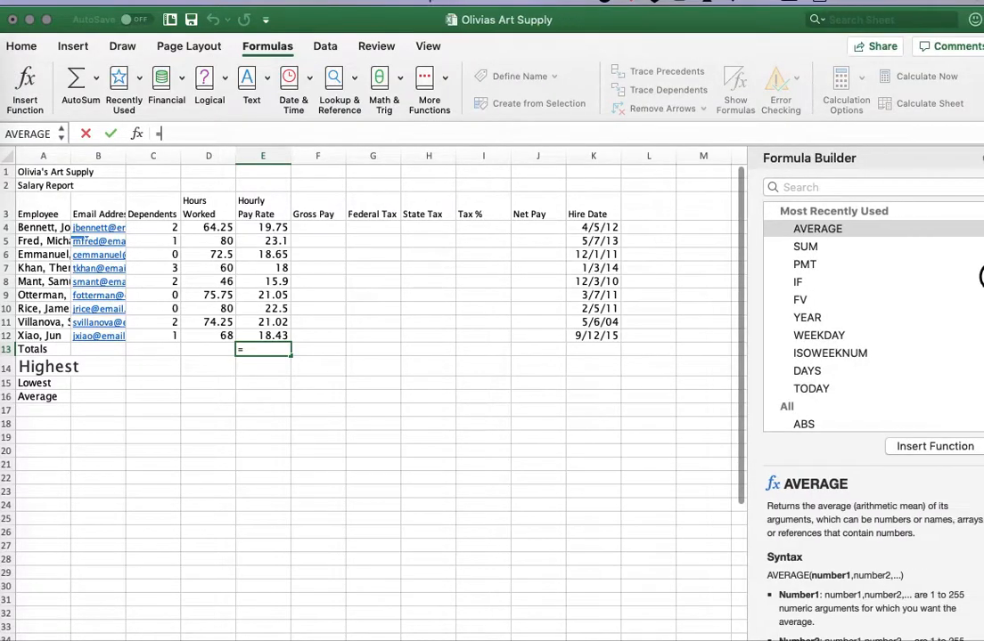
scroll(892, 517, down, 2)
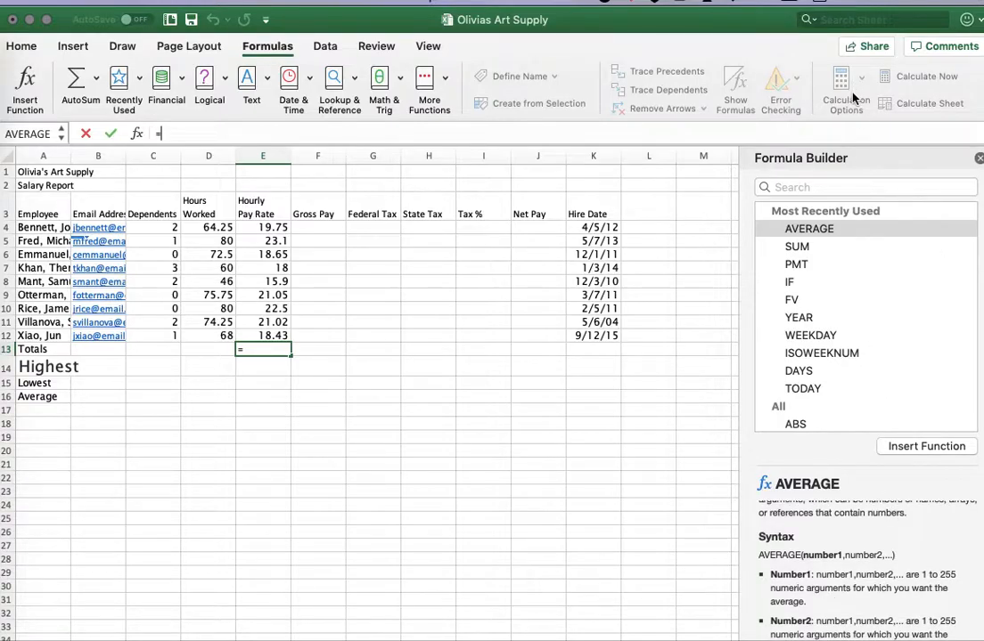
click(823, 185)
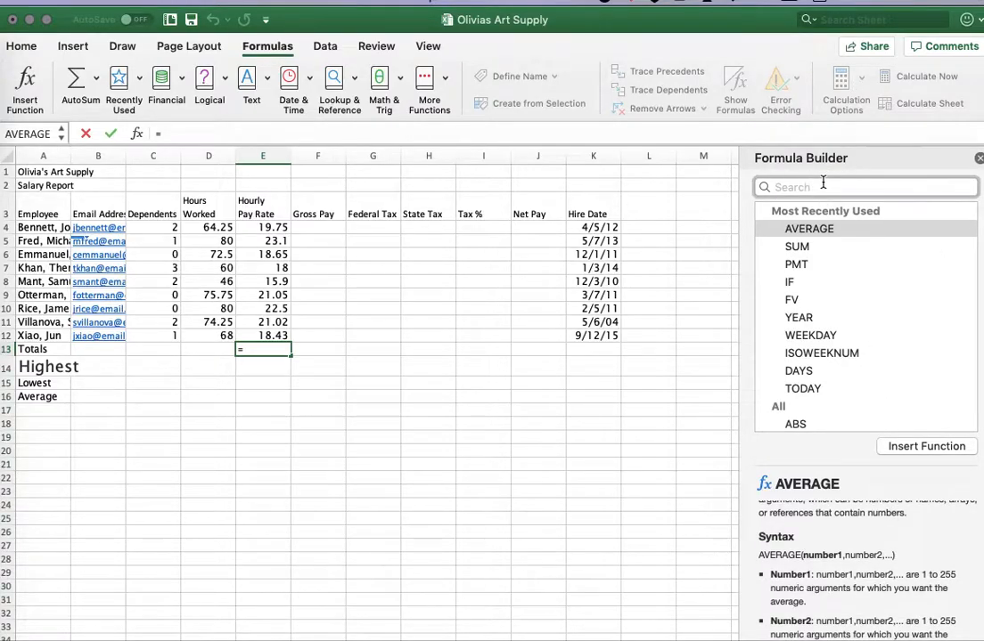
text(sum)
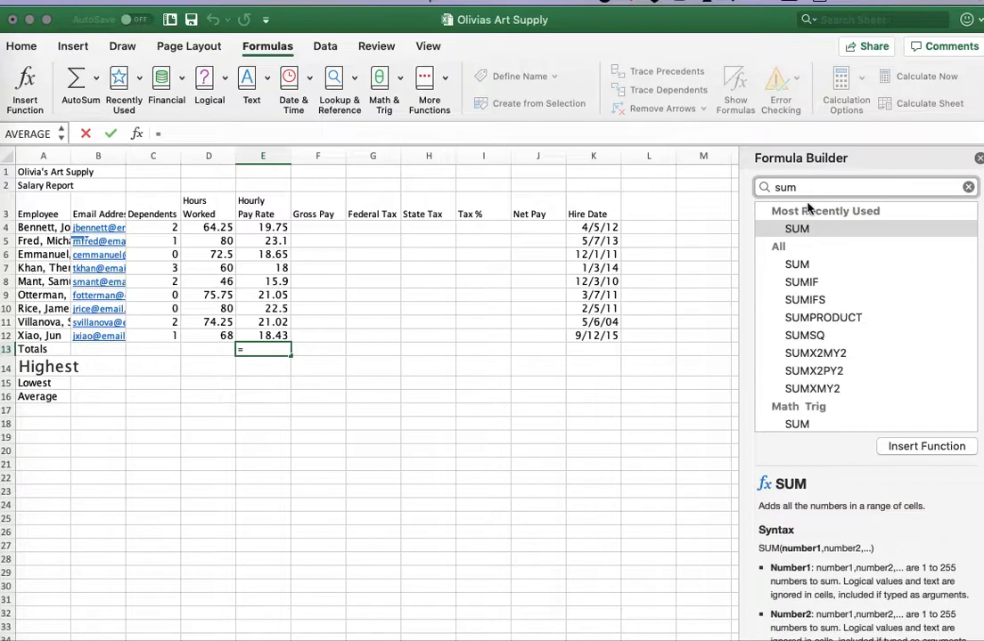
double_click(795, 226)
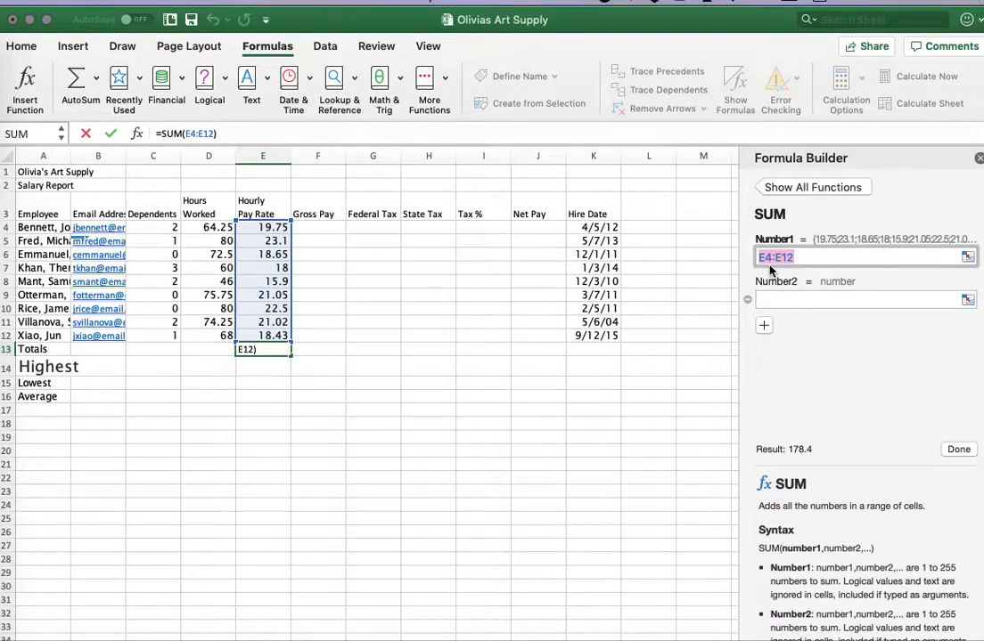
click(958, 449)
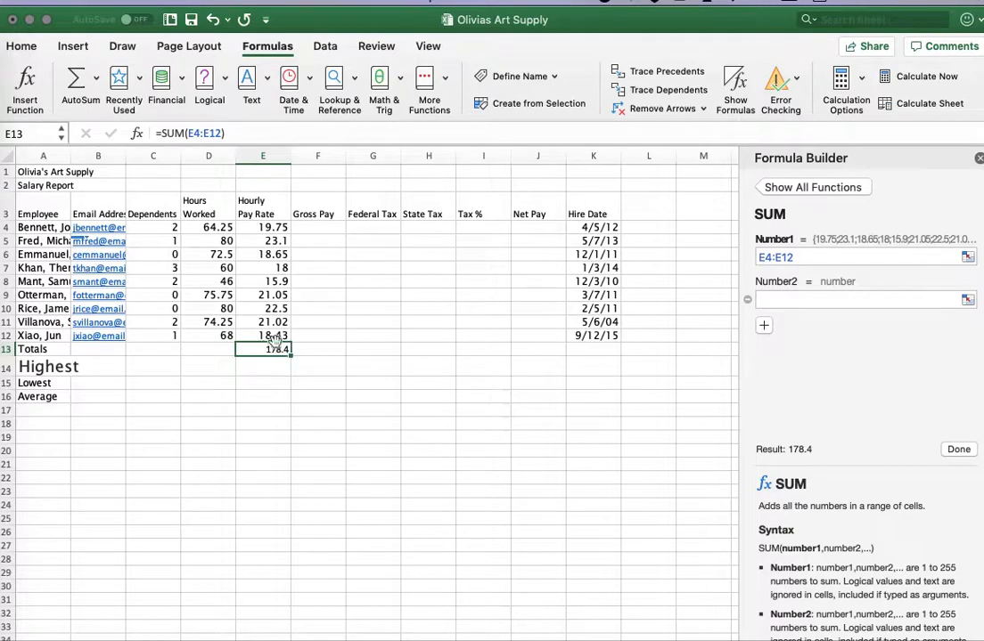
Review the functions offered by AutoSum, and clear the SUM formula from cell E13
click(95, 77)
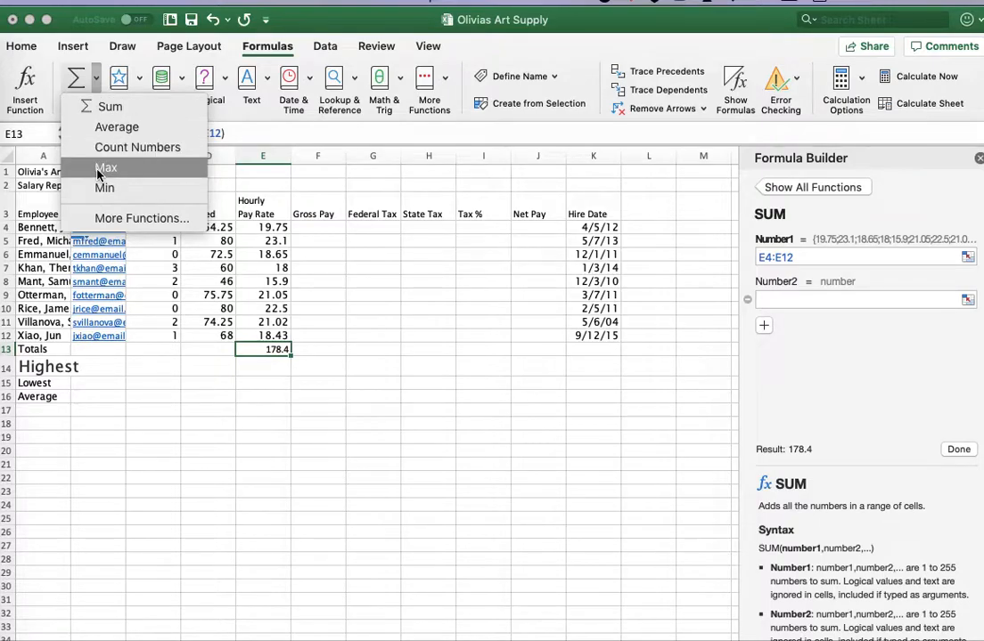
click(325, 430)
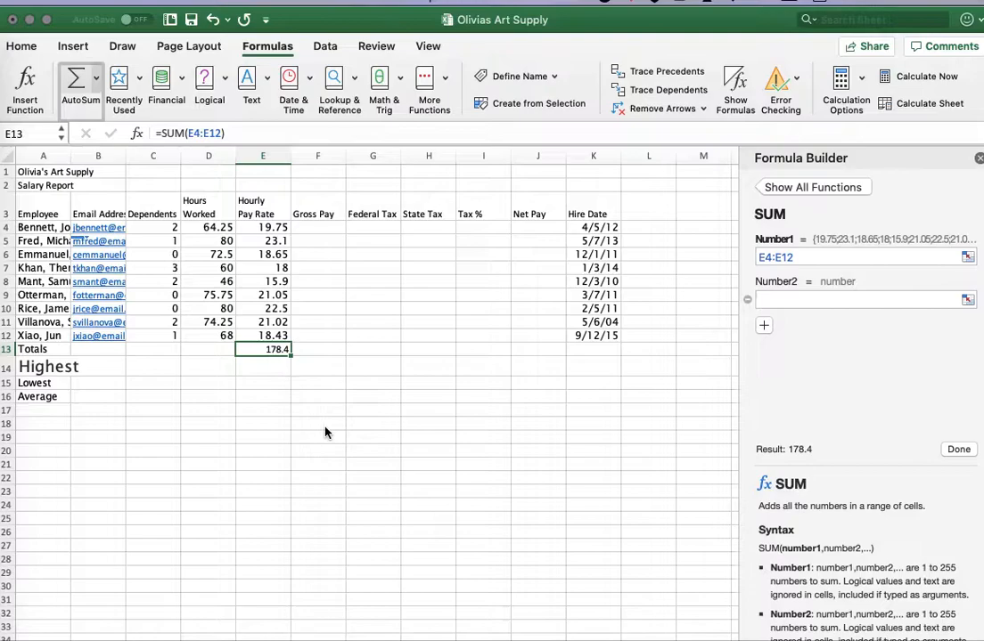
click(267, 346)
key(Delete)
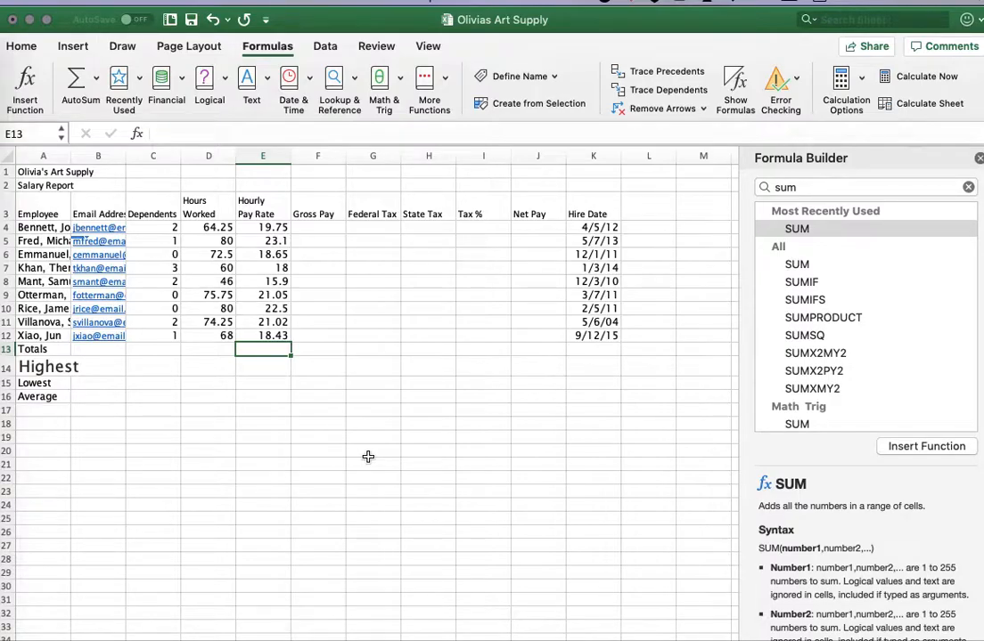
Enter the formula =sum(E4:E12) directly in cell E13 to total the hourly pay rates
text(=)
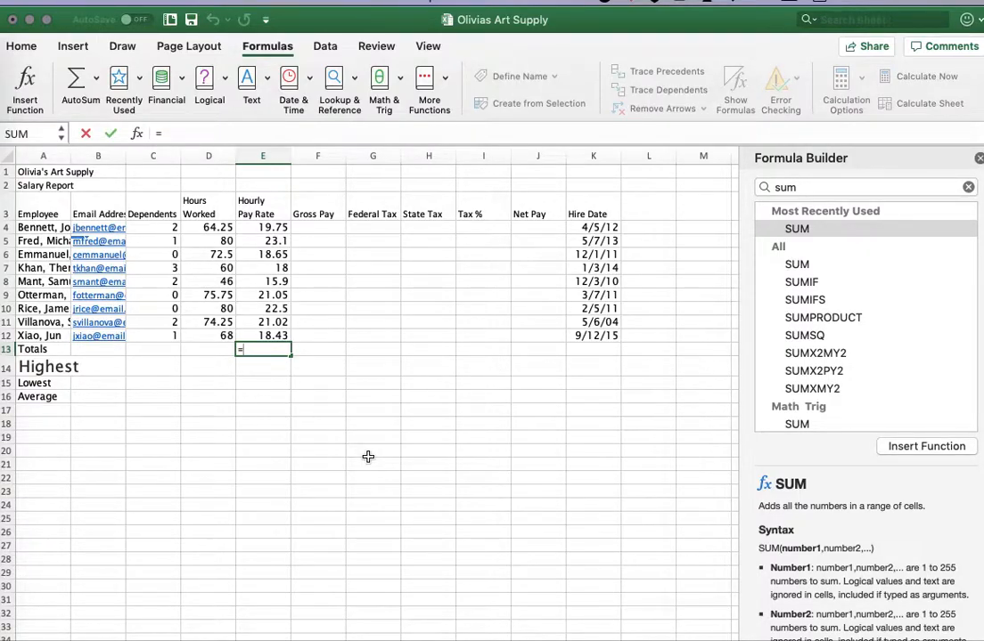
text(sum)
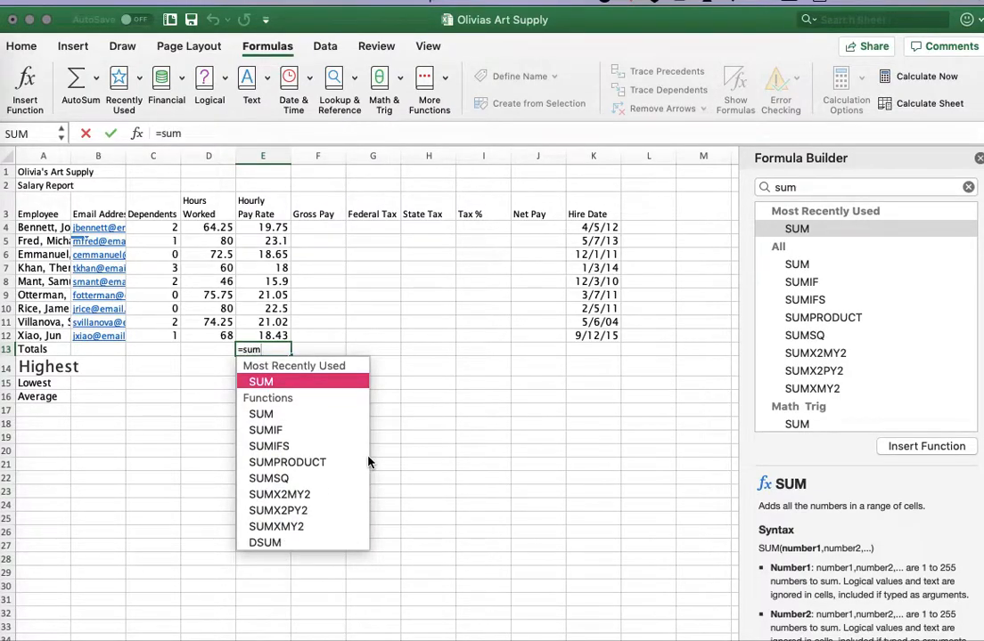
click(289, 383)
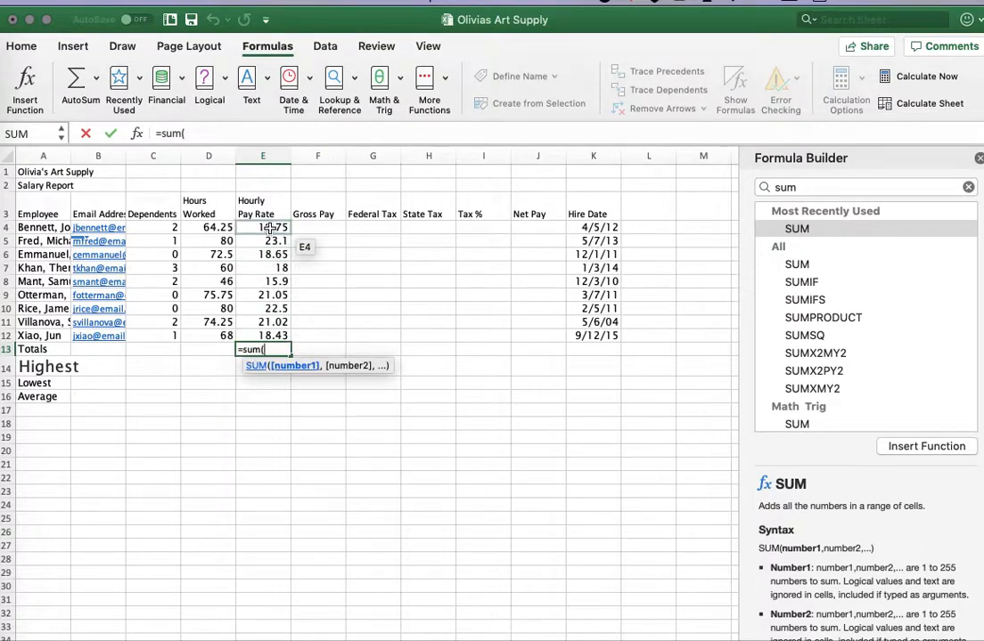
drag(270, 228, 272, 333)
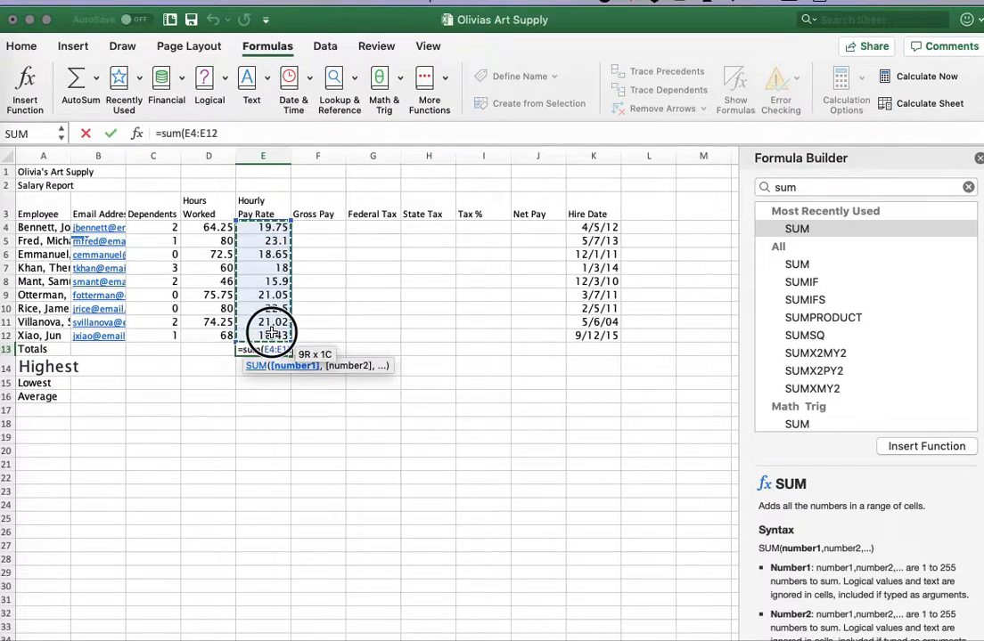
text())
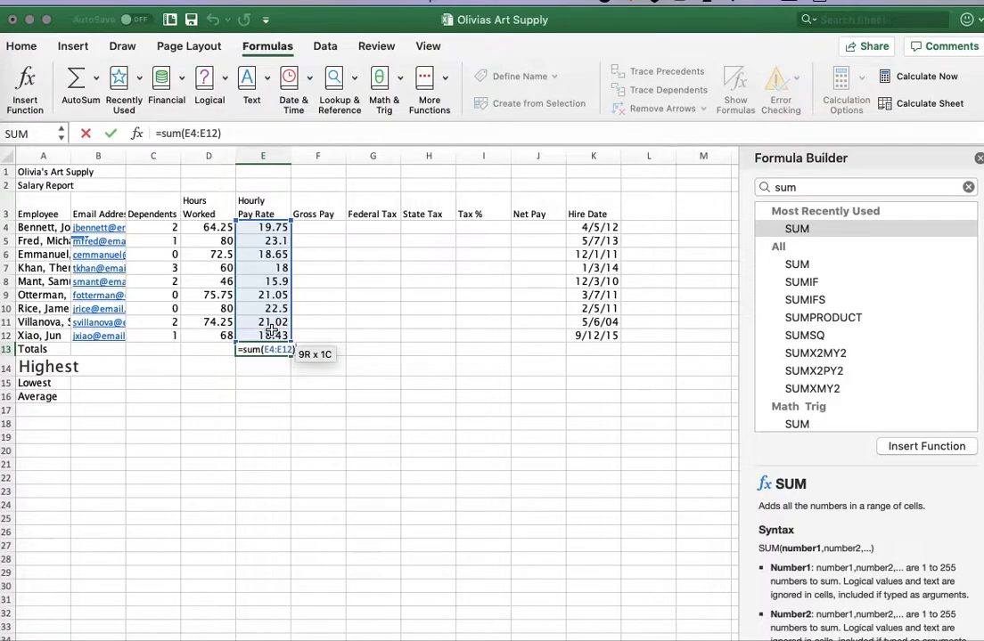
key(Return)
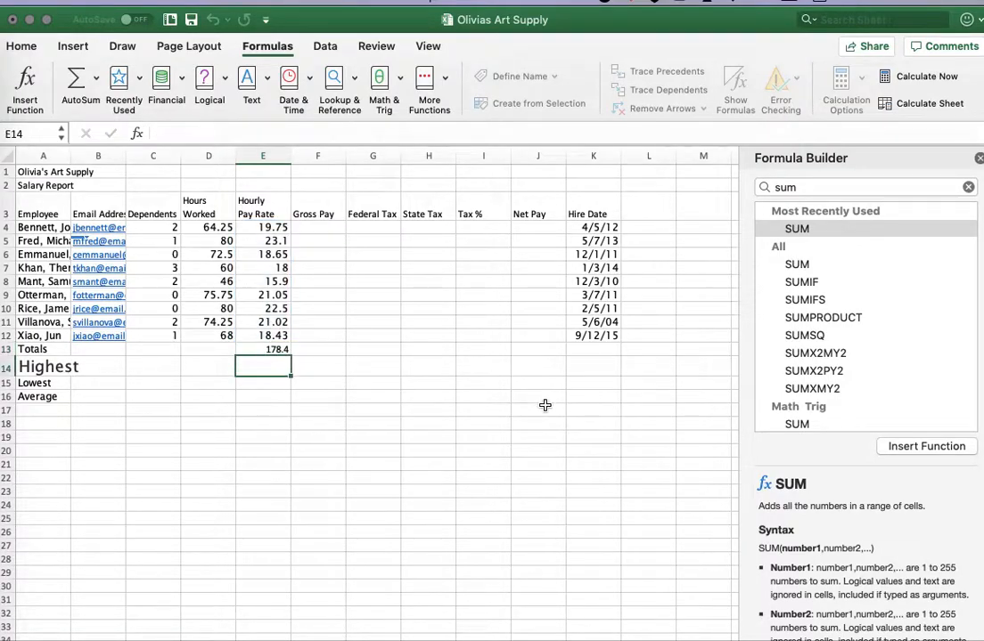
Switch to Chrome, check the section change notes on the Excel Module 2 Assignment Sheet, and return to the MindTap reading
key(super+Tab)
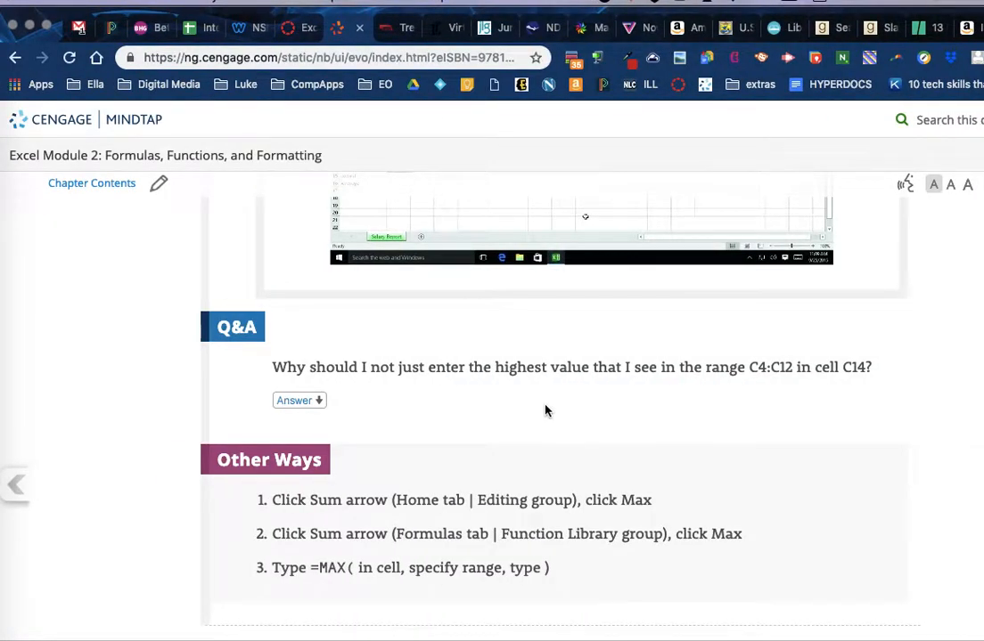
click(297, 29)
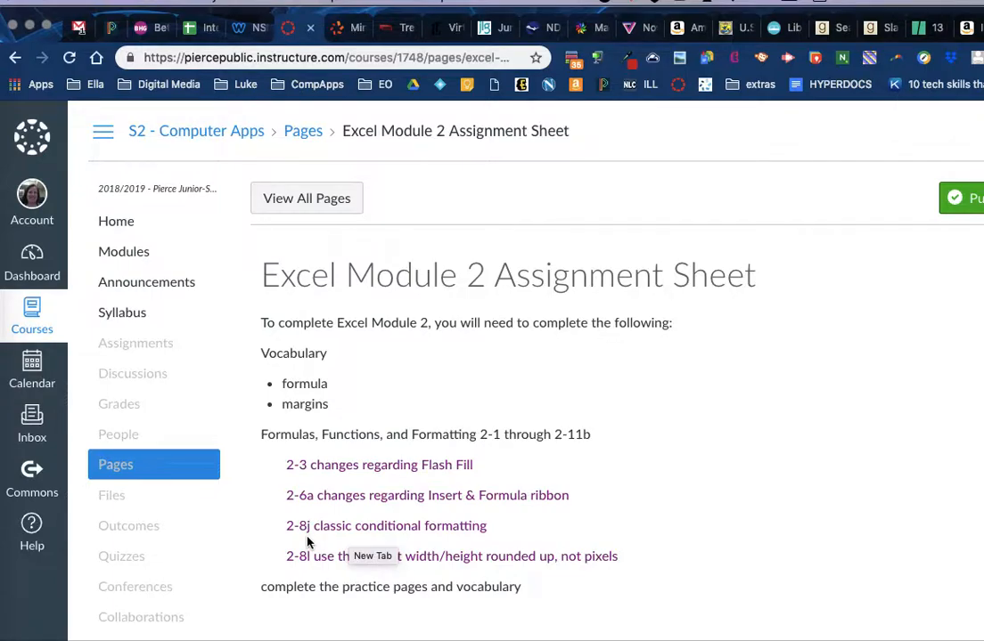
click(350, 29)
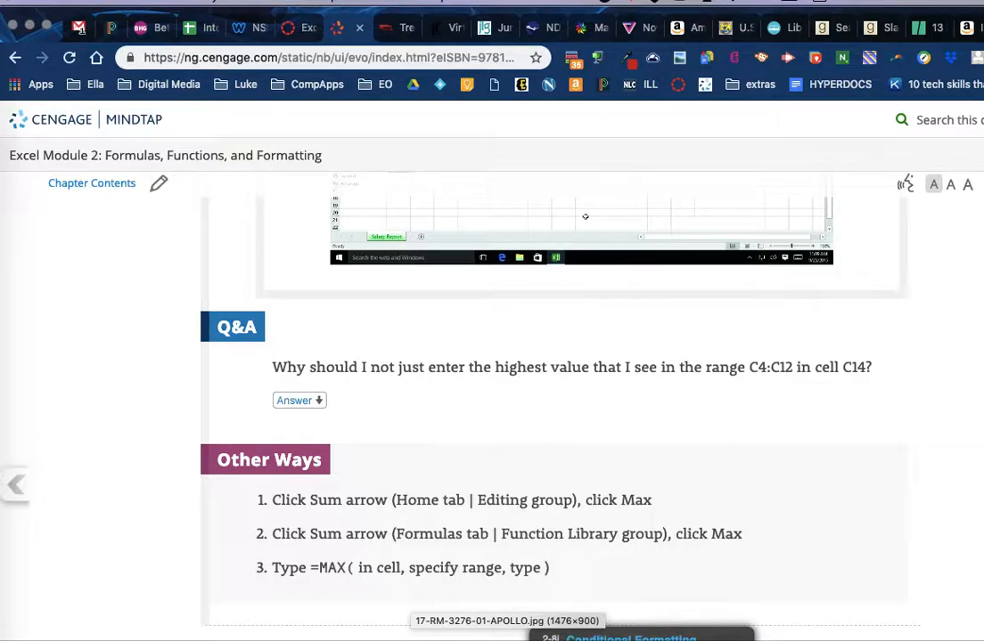
Open section 2-8i Conditional Formatting and examine its introduction, Figure 2-44 and the BTW note
click(641, 639)
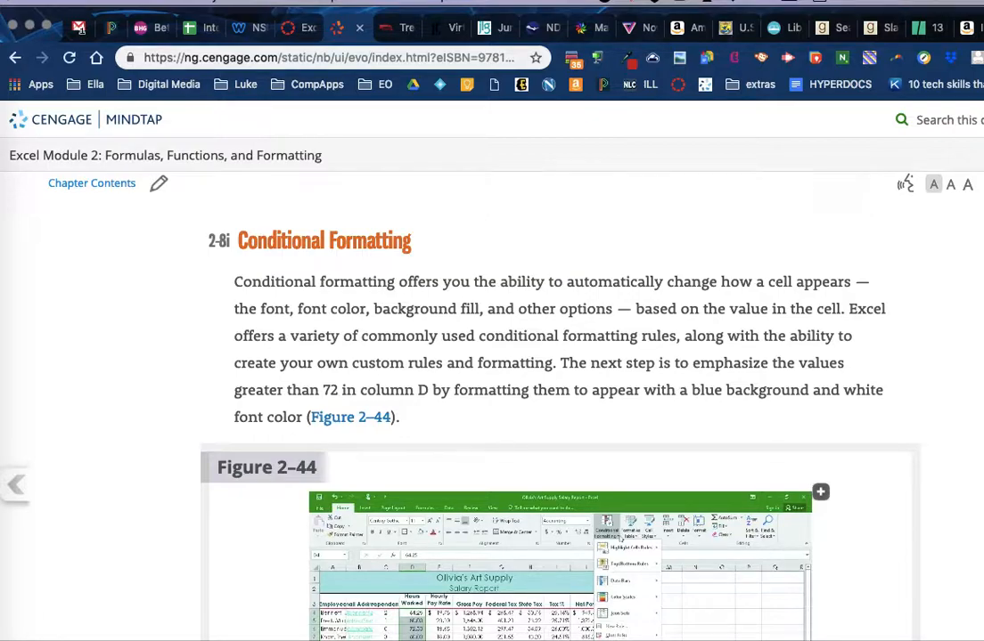
scroll(590, 506, down, 3)
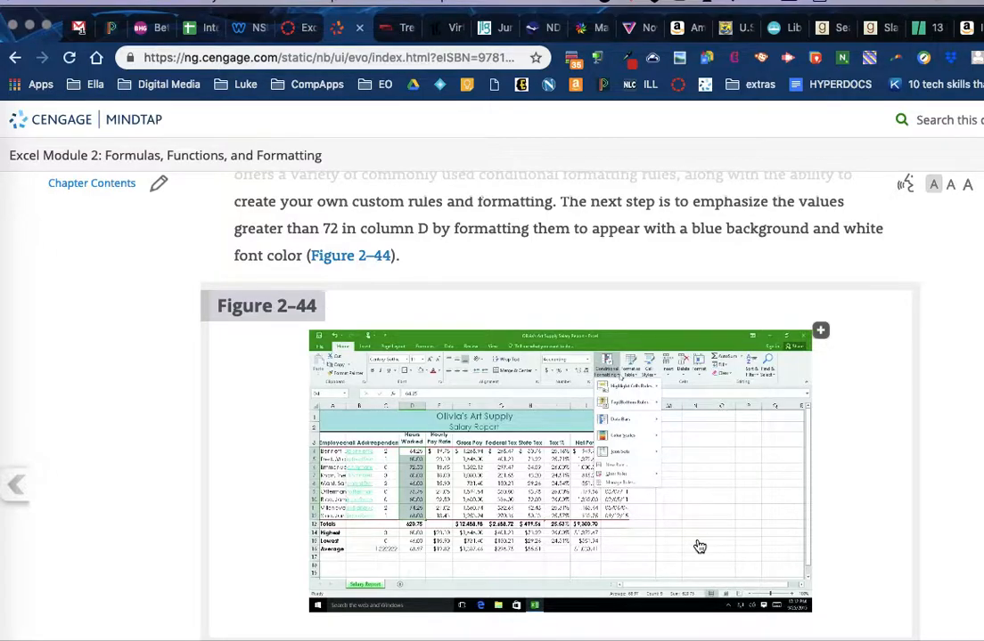
scroll(699, 547, up, 1)
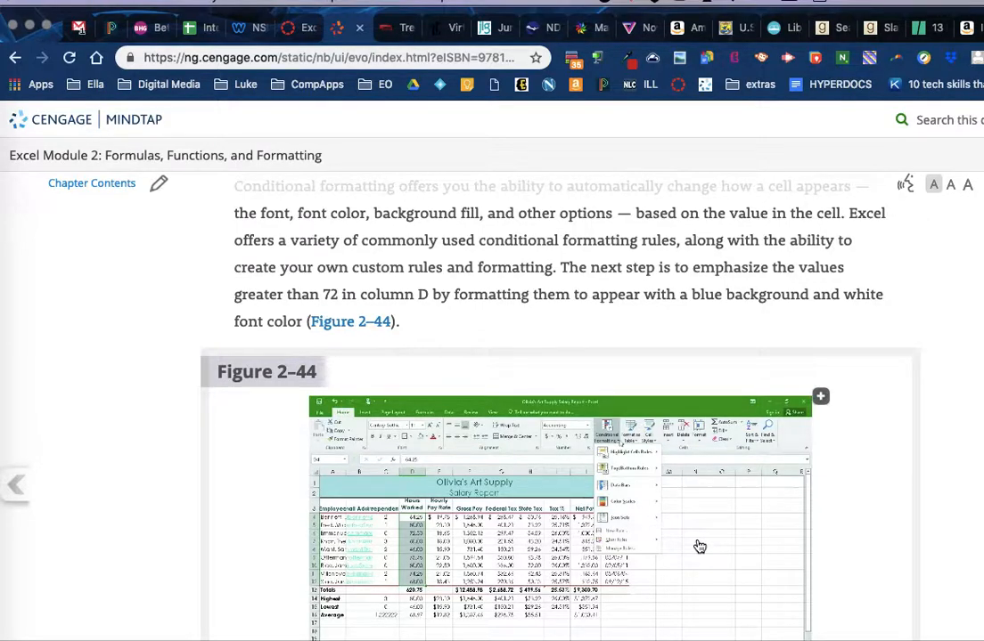
scroll(699, 546, down, 5)
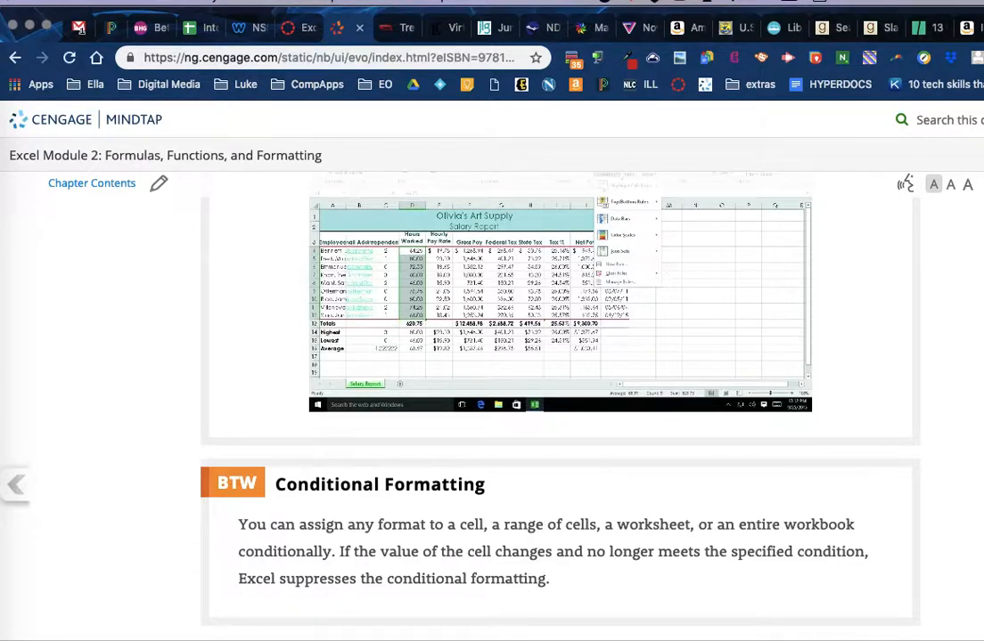
Advance to section 2-8j and examine the steps for applying conditional formatting to D4:D12, through Figure 2-45
click(981, 484)
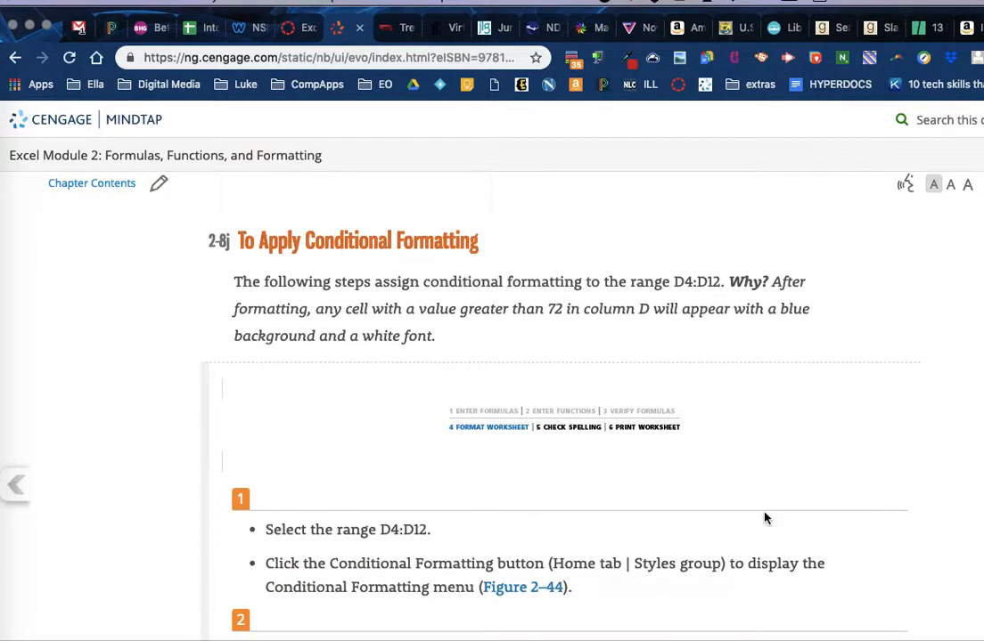
scroll(766, 518, down, 2)
scroll(764, 519, down, 6)
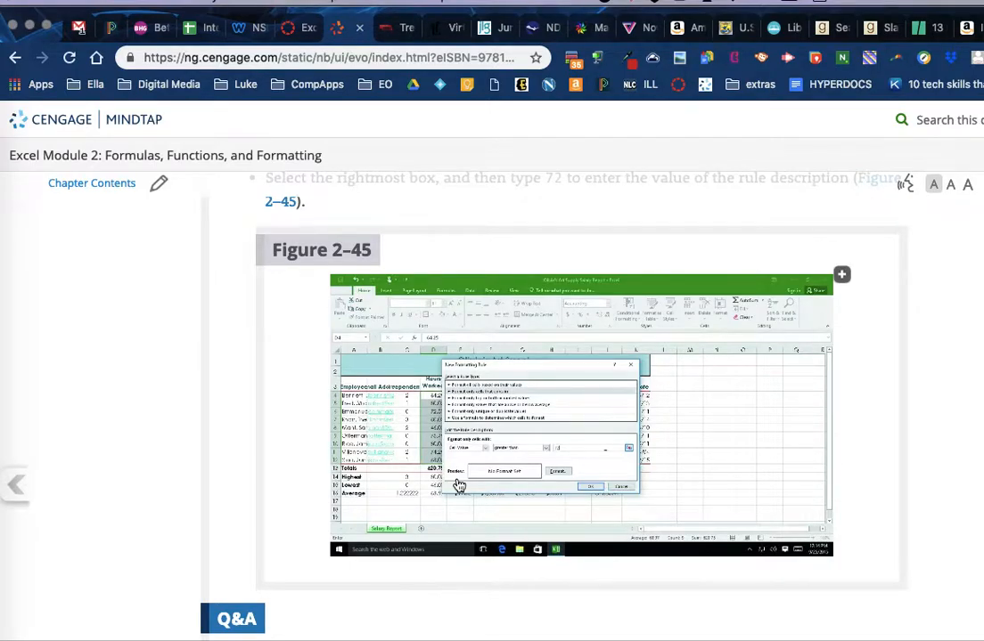
Switch to Excel, select the hourly pay rates in E4:E12, and close the Formula Builder
key(ctrl+Right)
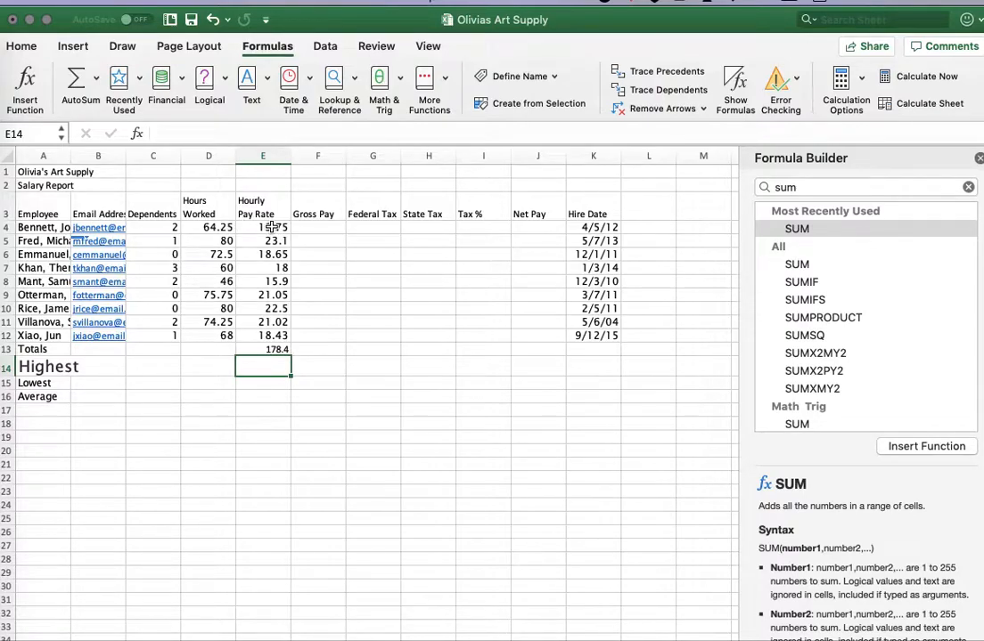
drag(272, 228, 273, 335)
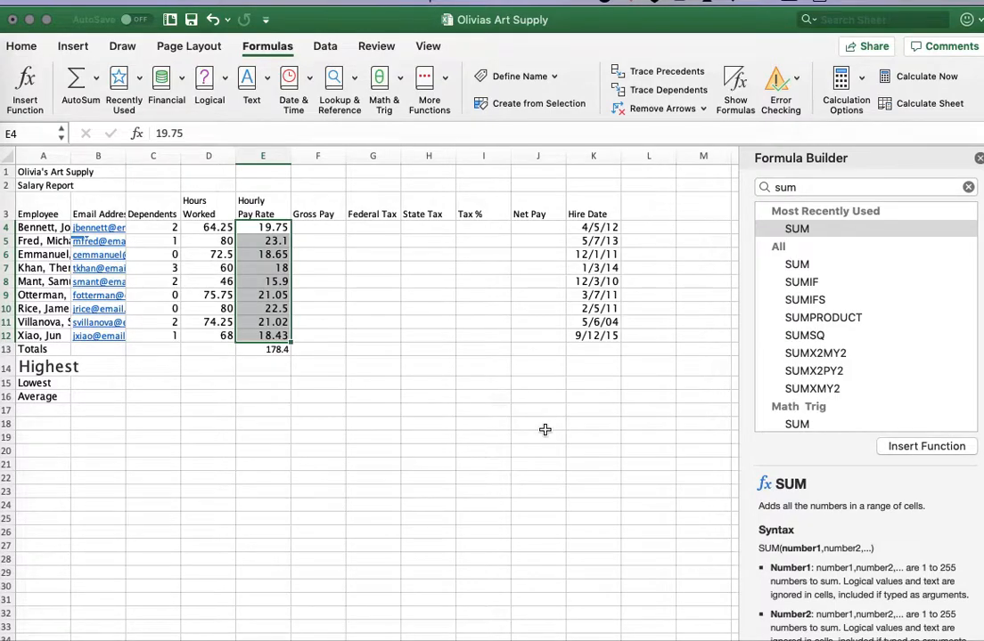
click(979, 157)
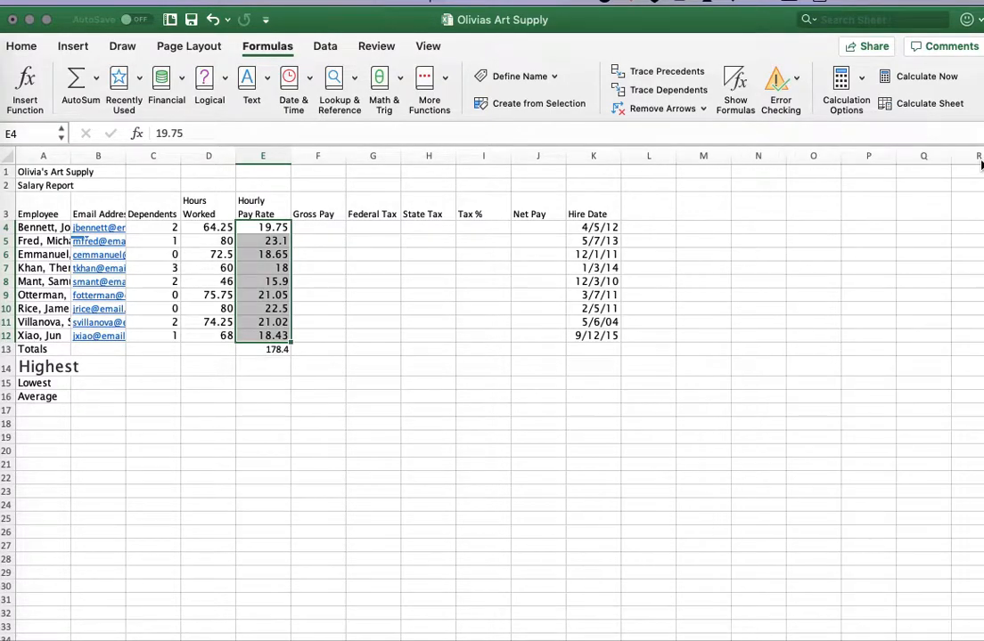
click(22, 47)
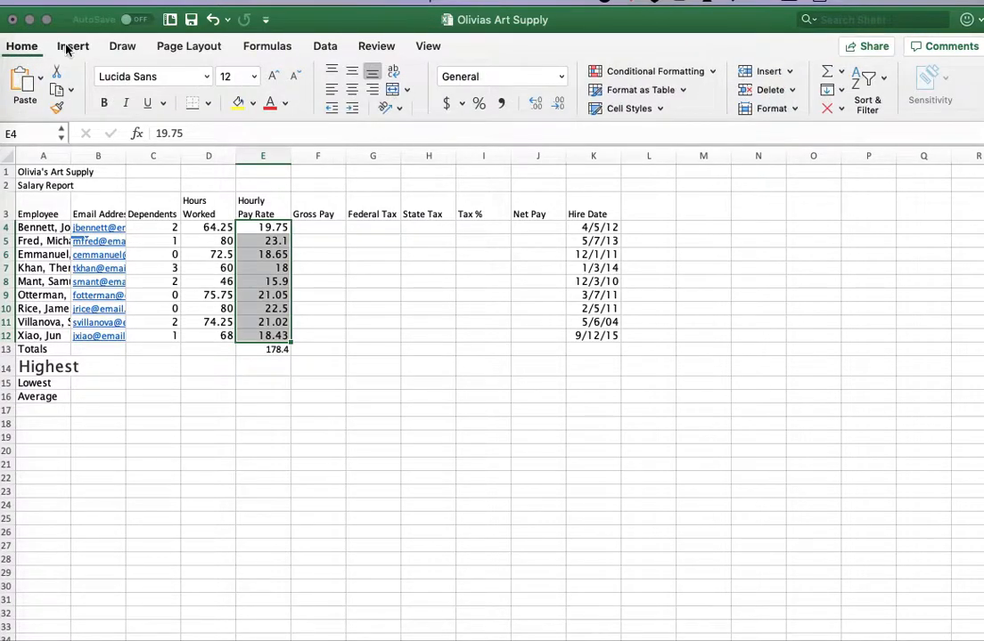
click(325, 3)
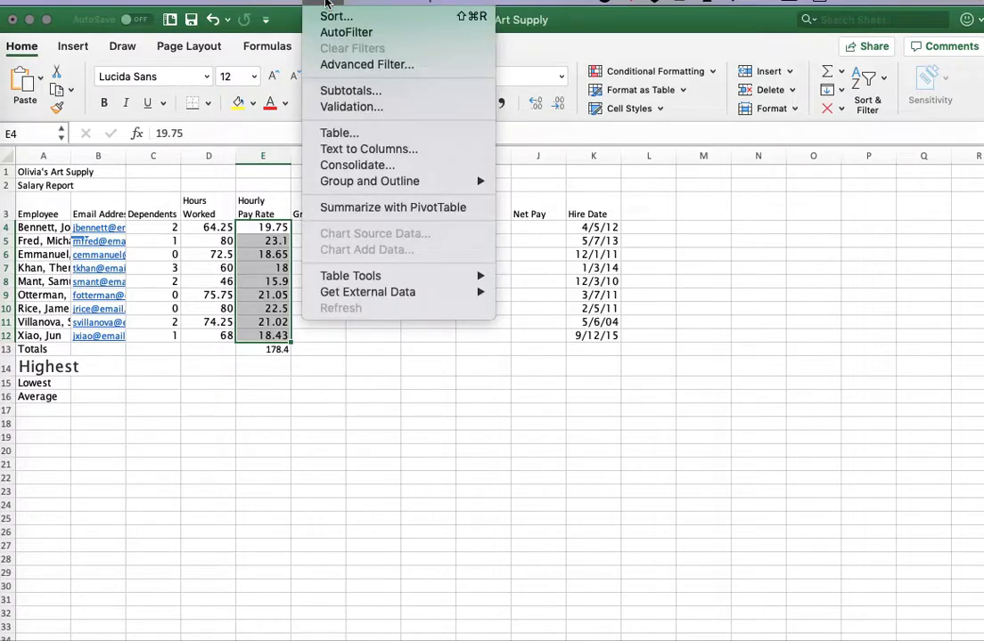
mouse_move(271, 3)
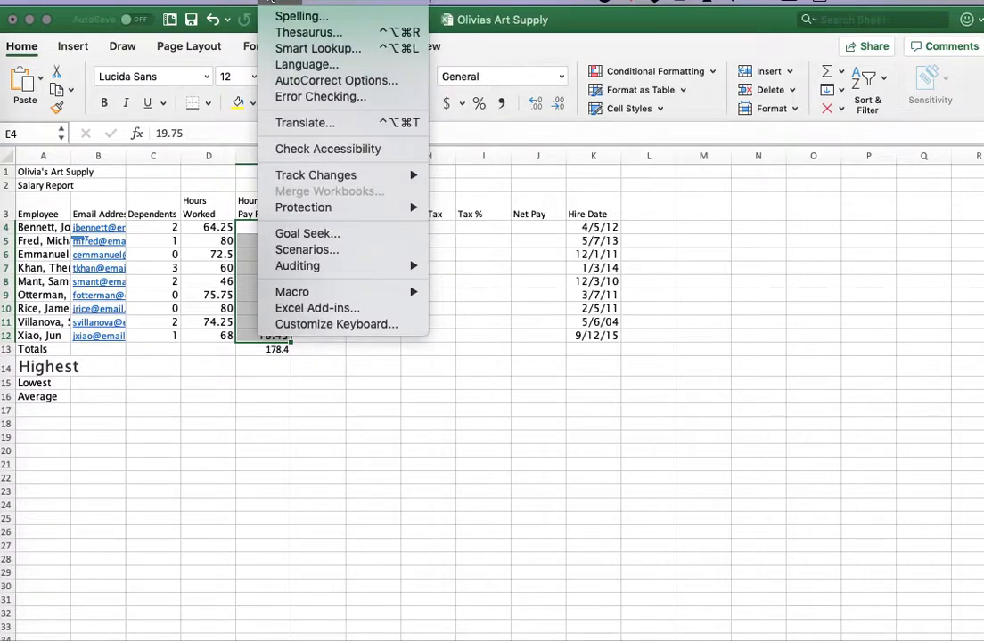
mouse_move(327, 2)
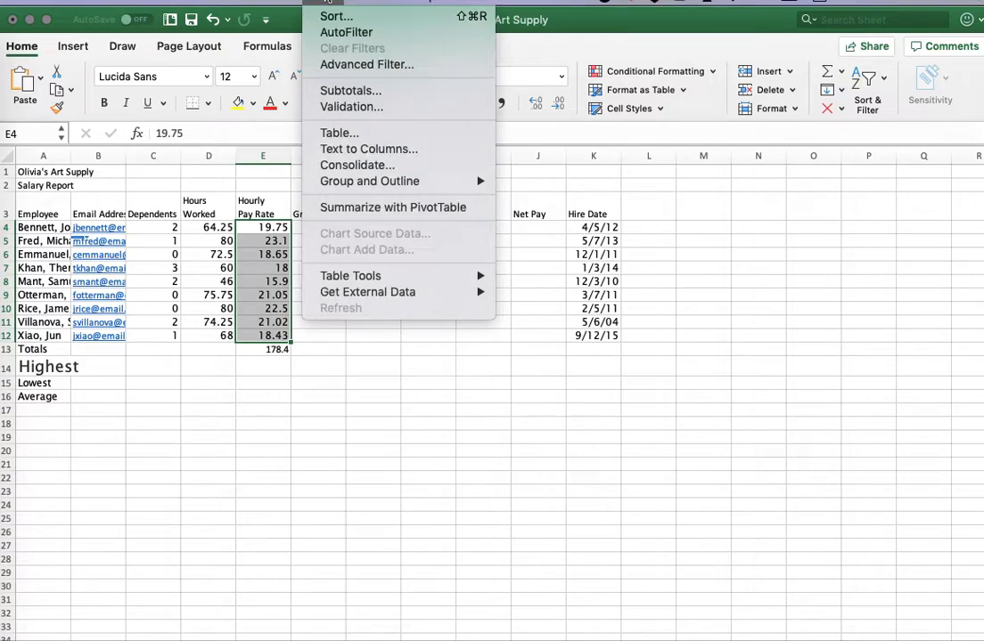
mouse_move(234, 2)
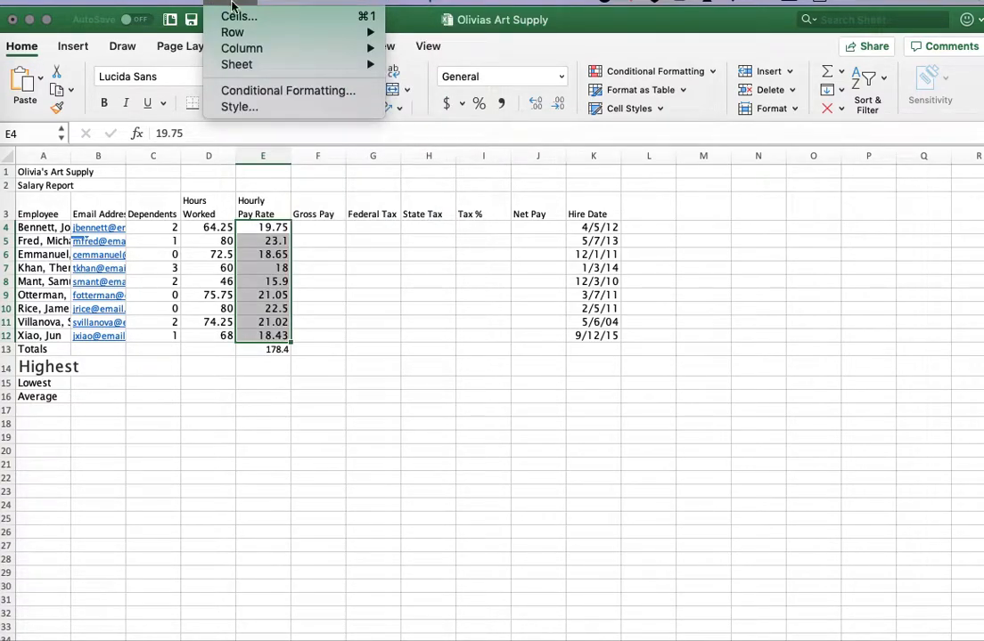
Start a new conditional formatting rule for E4:E12 and set its style to Classic
click(714, 75)
click(710, 73)
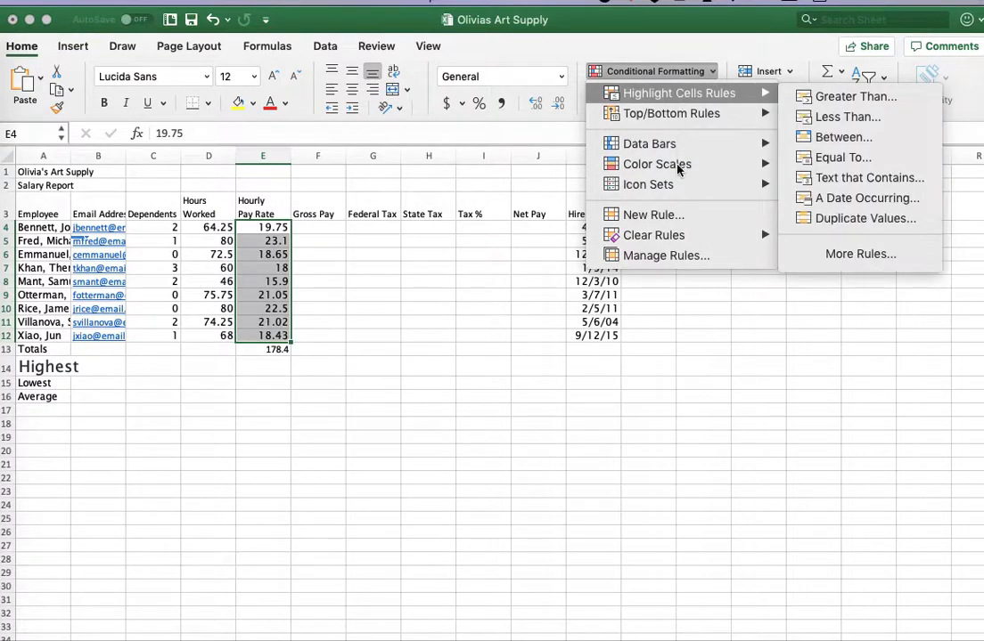
mouse_move(674, 189)
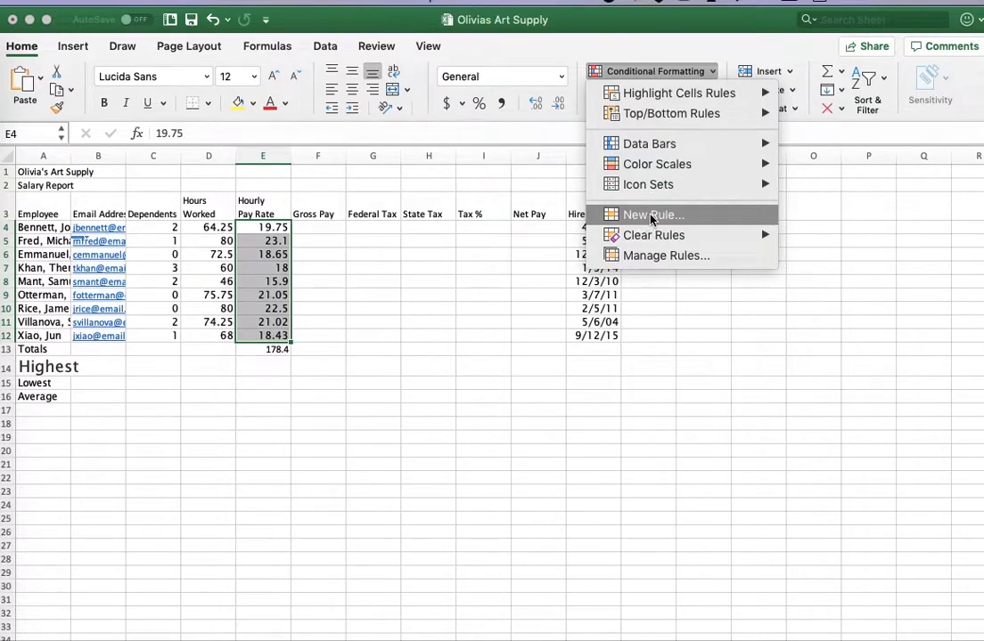
click(651, 216)
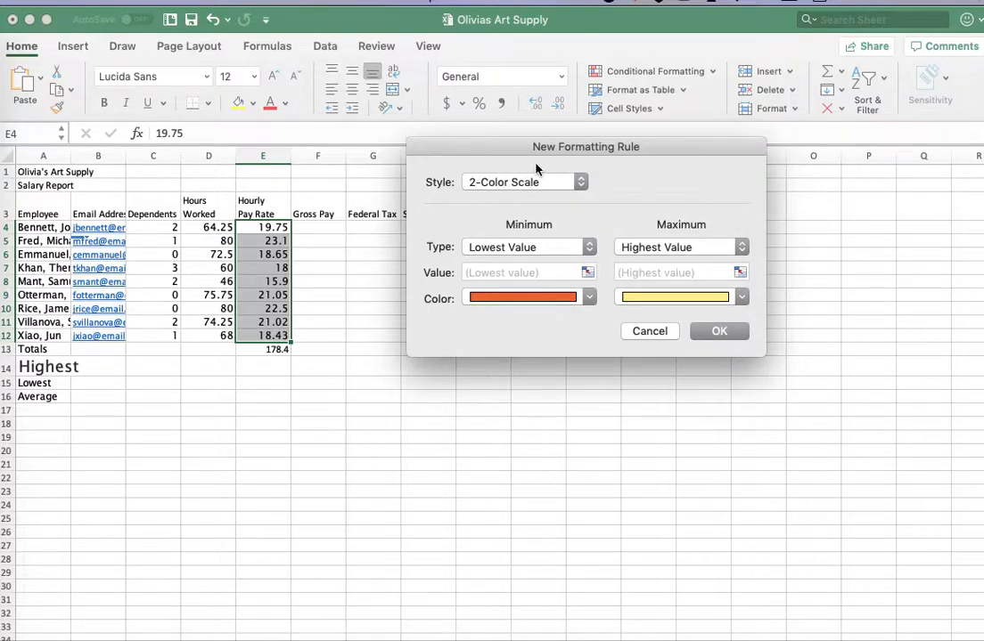
click(577, 184)
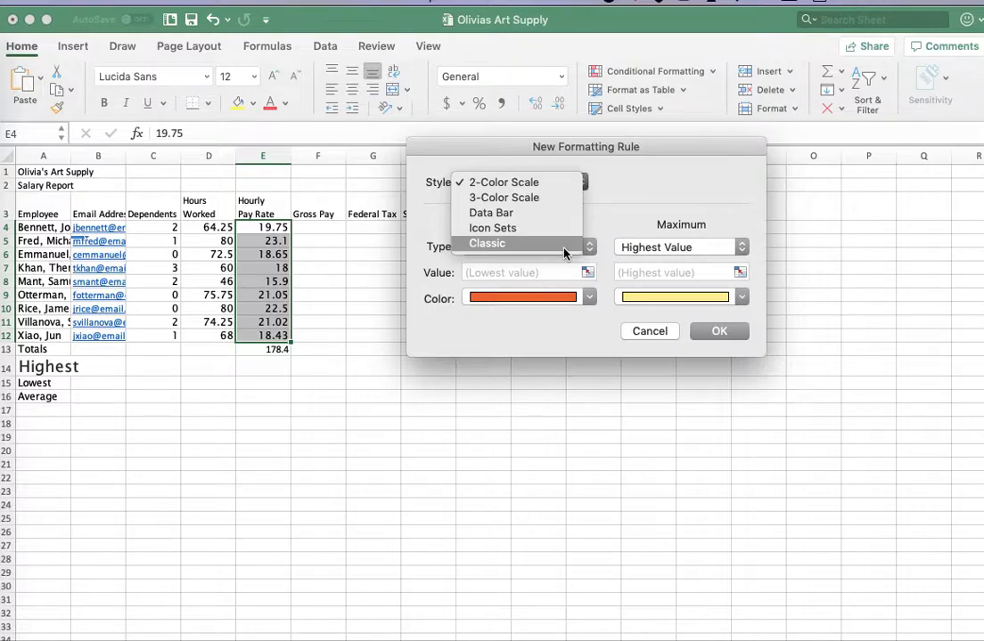
click(564, 250)
Switch to Chrome, check the 2-8j classic conditional formatting note on the Excel Module 2 Assignment Sheet, and return to Excel
key(ctrl+Left)
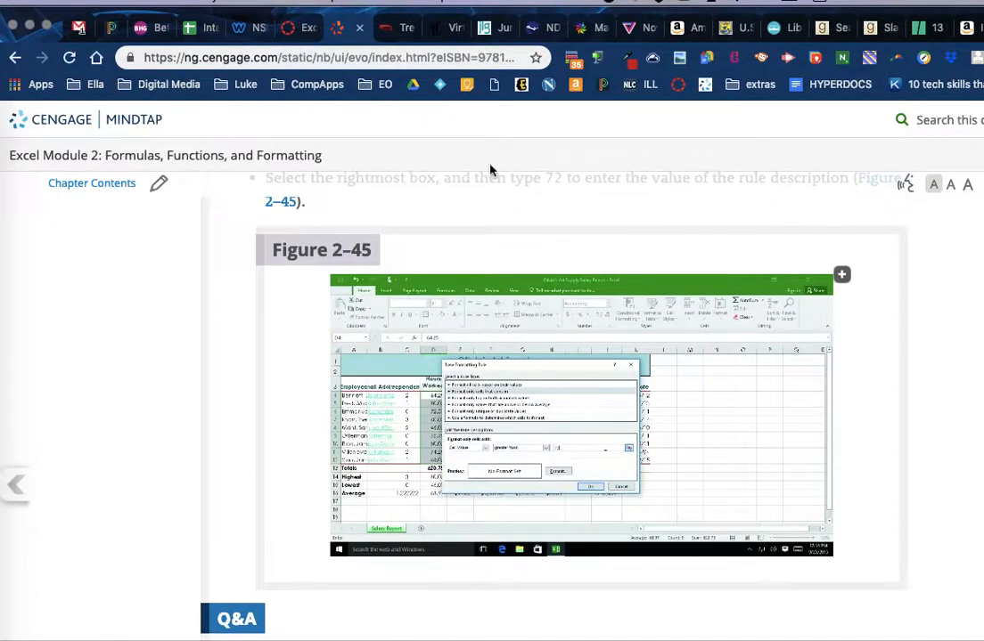
click(307, 30)
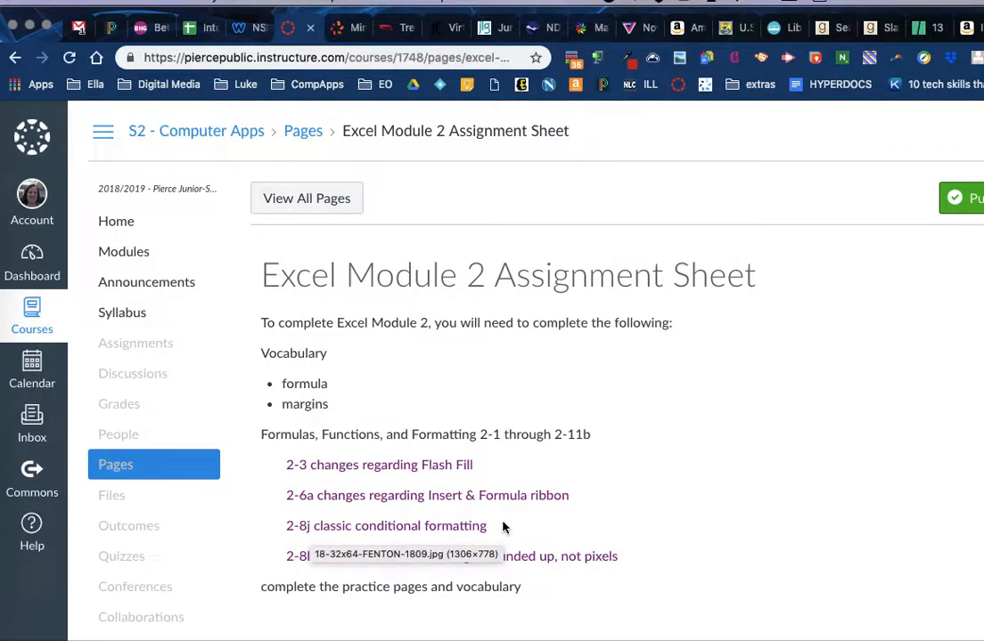
key(super+Tab)
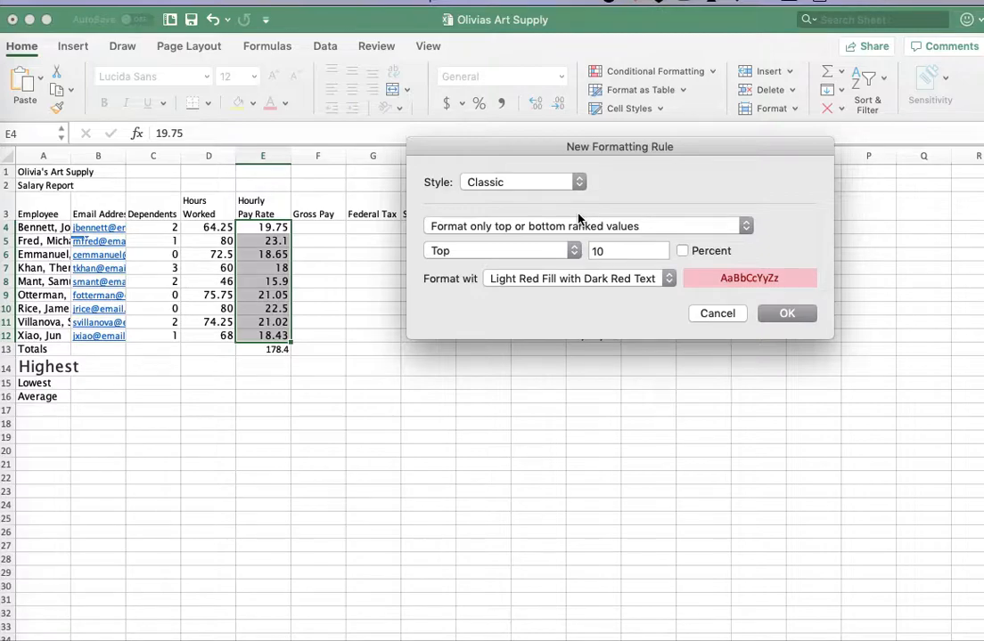
Try the rule types "Format only cells that contain" and "Format only unique or duplicate values" for the new rule
click(531, 230)
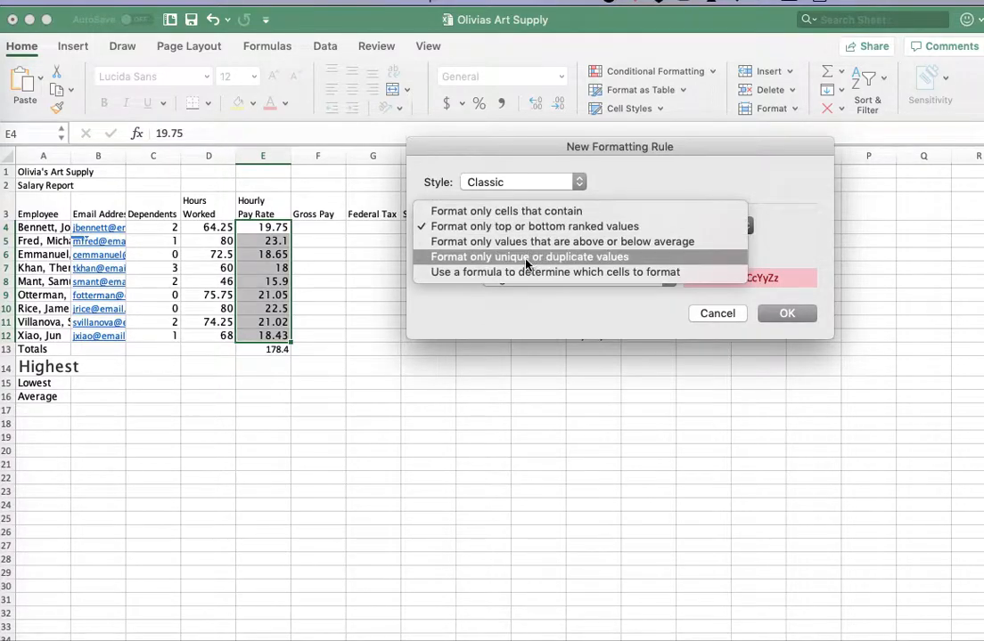
click(520, 214)
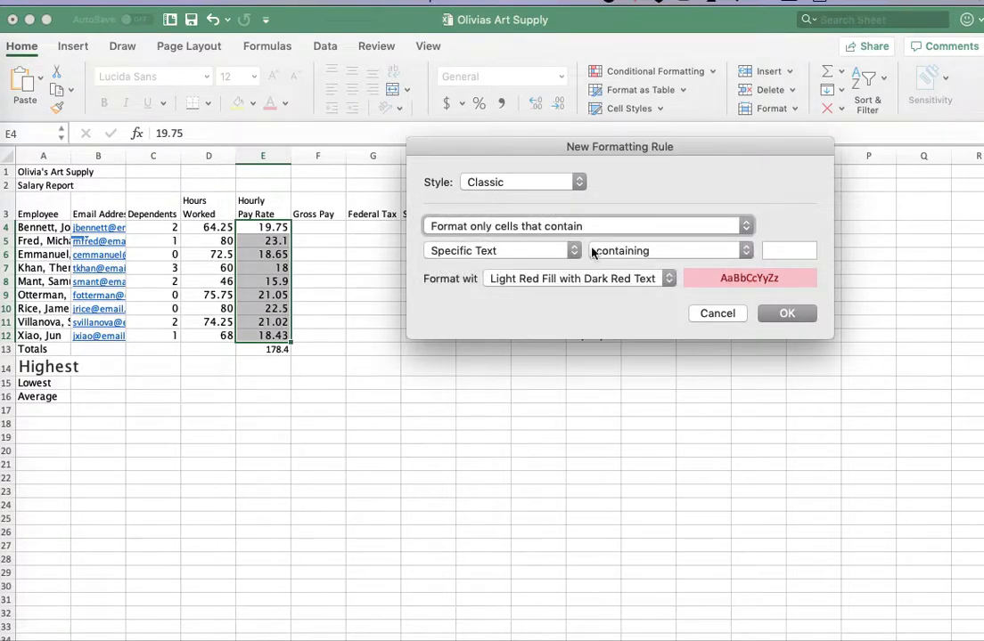
click(648, 251)
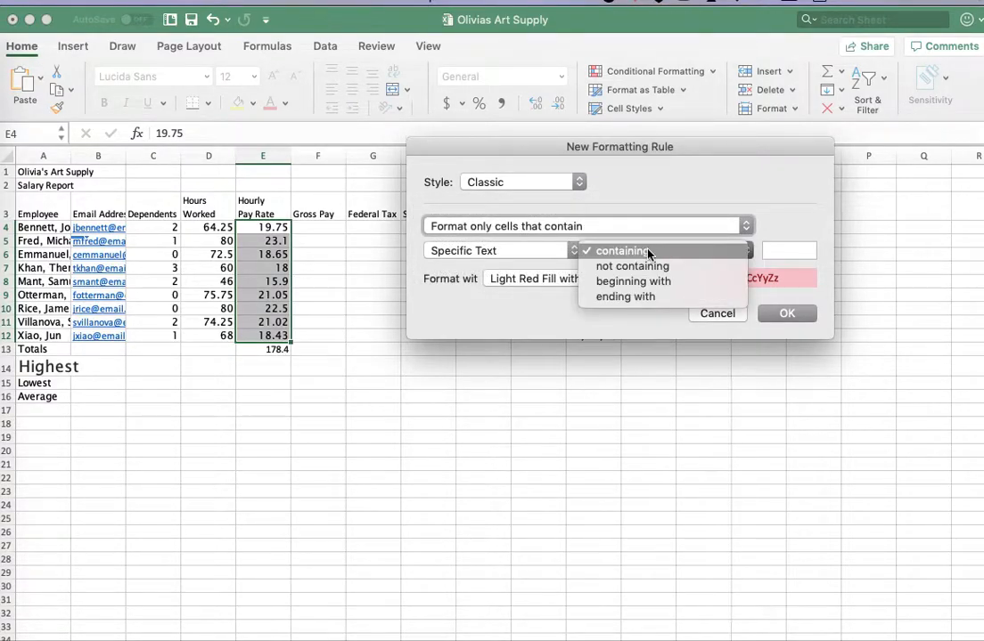
click(552, 227)
click(552, 227)
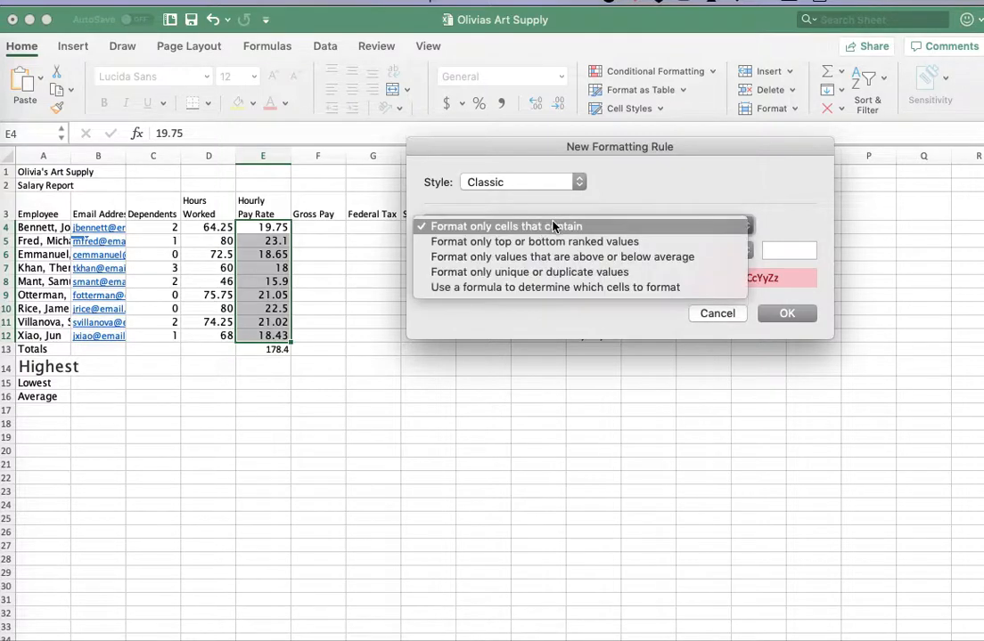
click(553, 272)
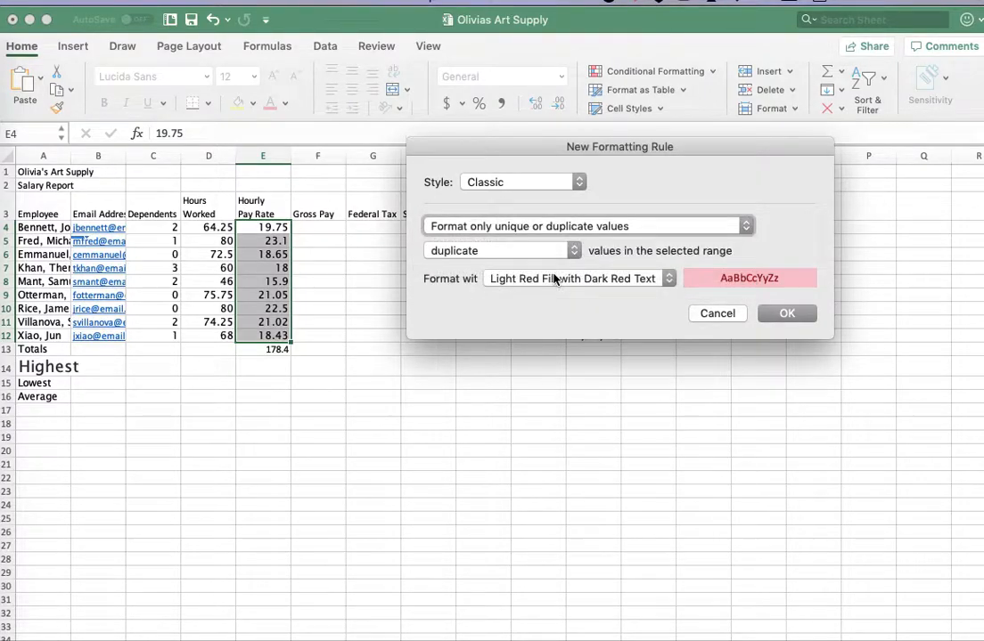
Set the rule to format values above the average, using a custom format with an outline border
click(571, 226)
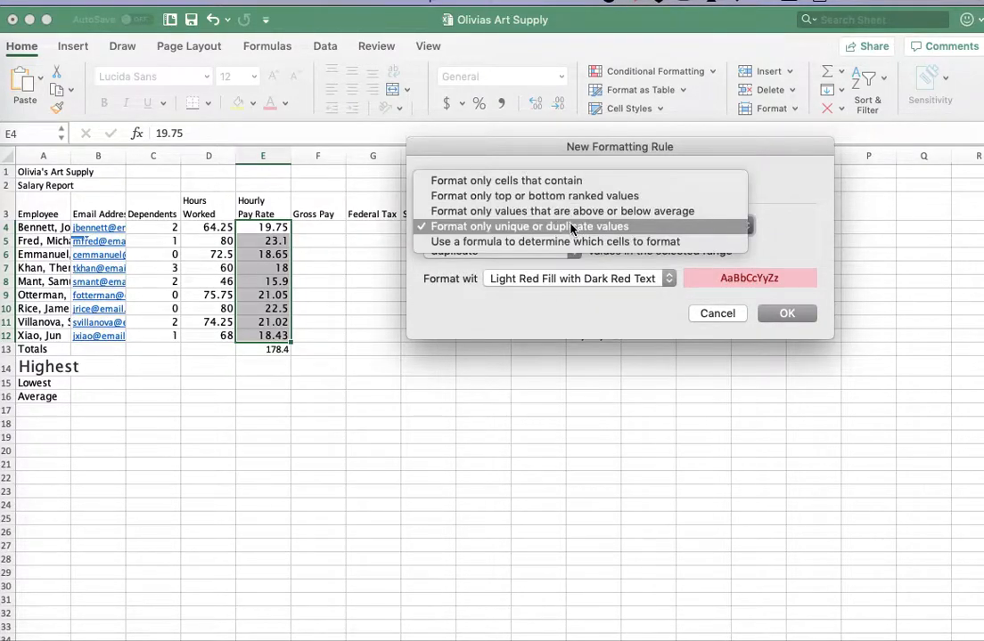
click(568, 216)
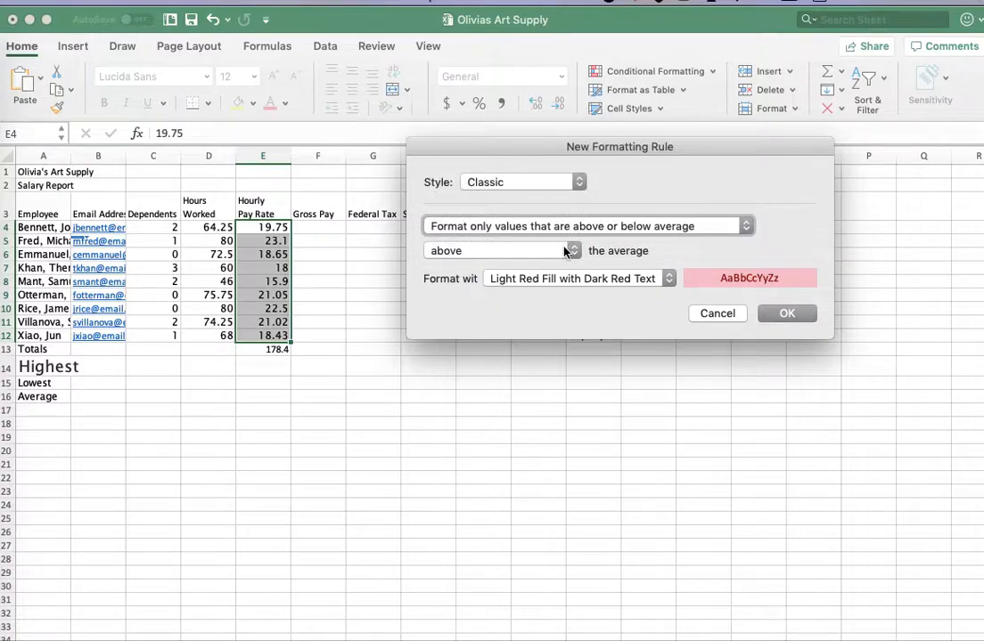
click(669, 281)
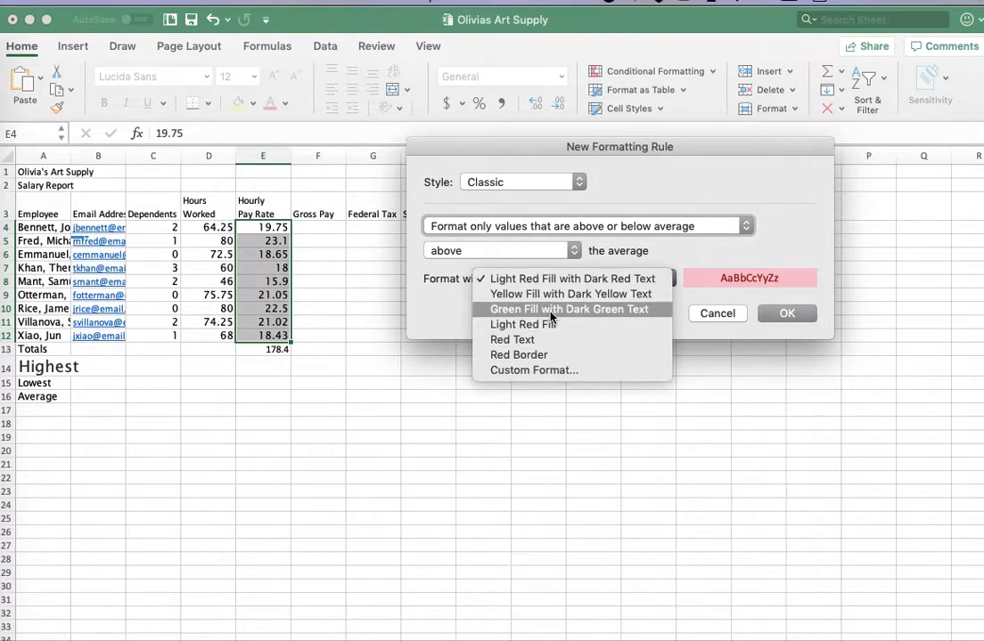
click(548, 373)
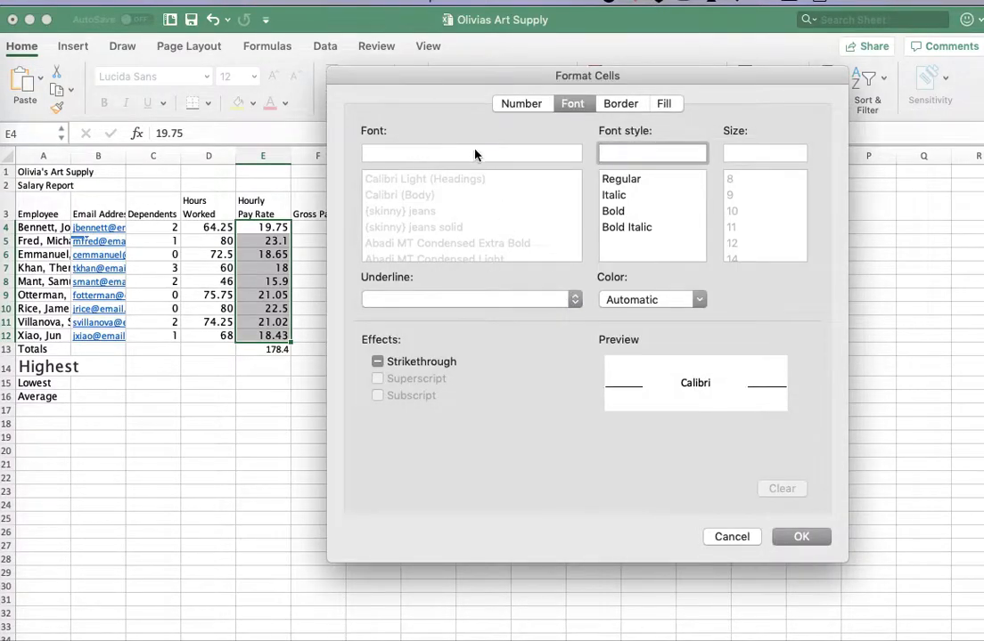
click(623, 104)
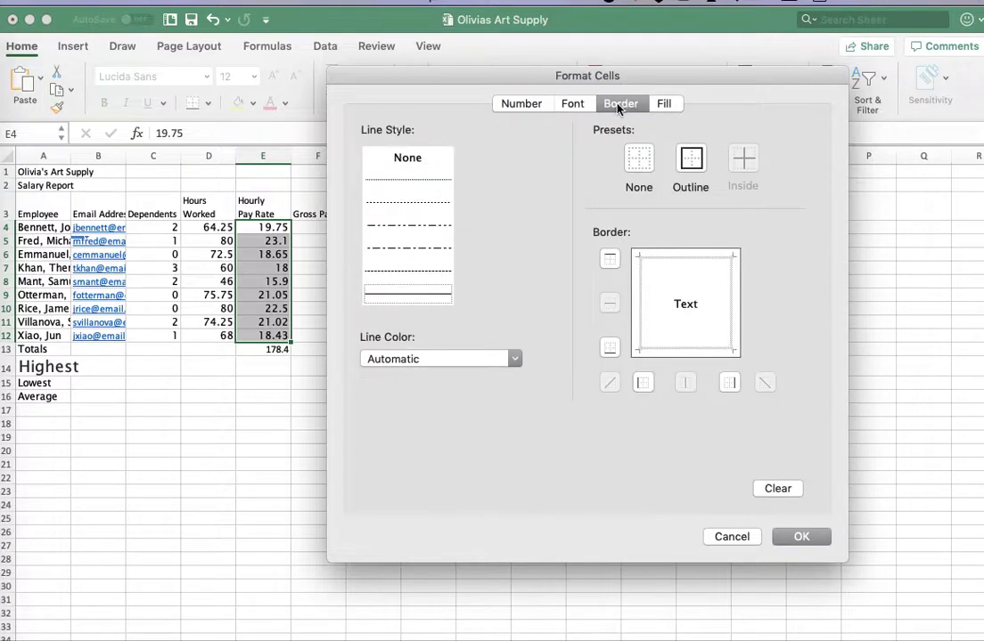
click(696, 154)
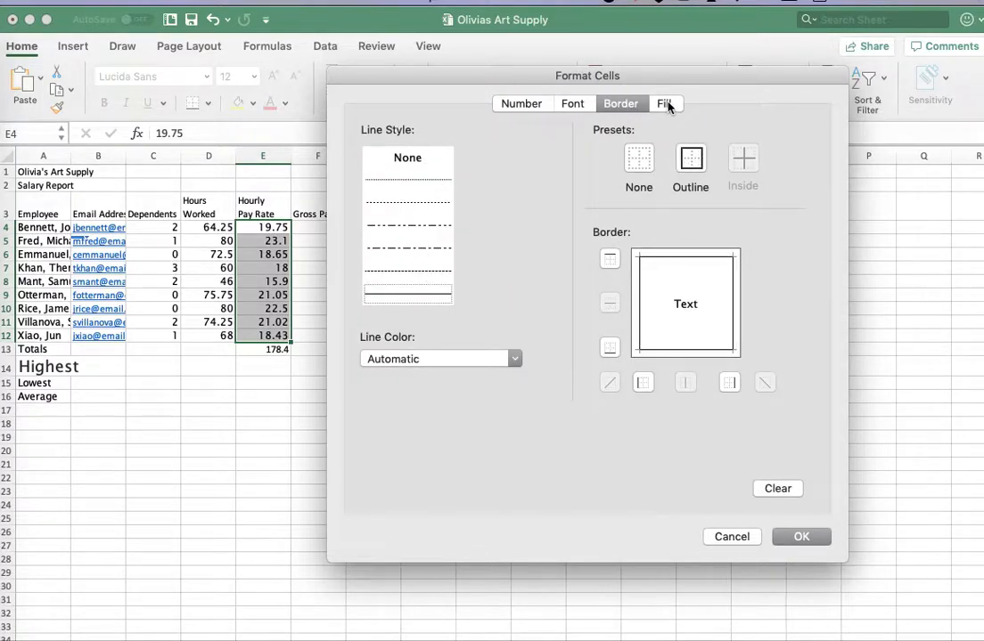
Set the custom format's background fill color to Plum
click(666, 104)
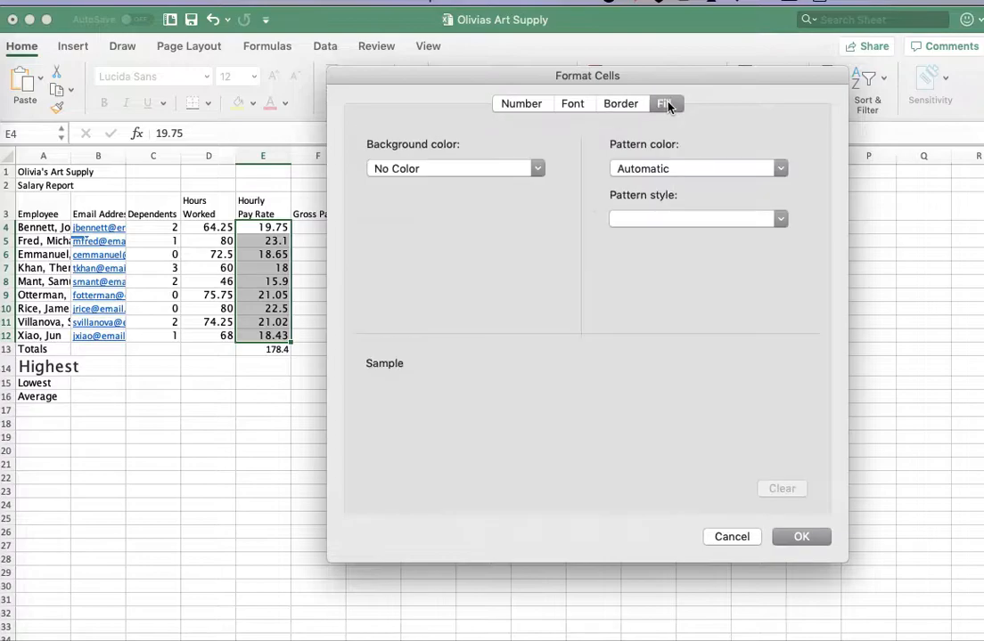
click(535, 170)
click(441, 394)
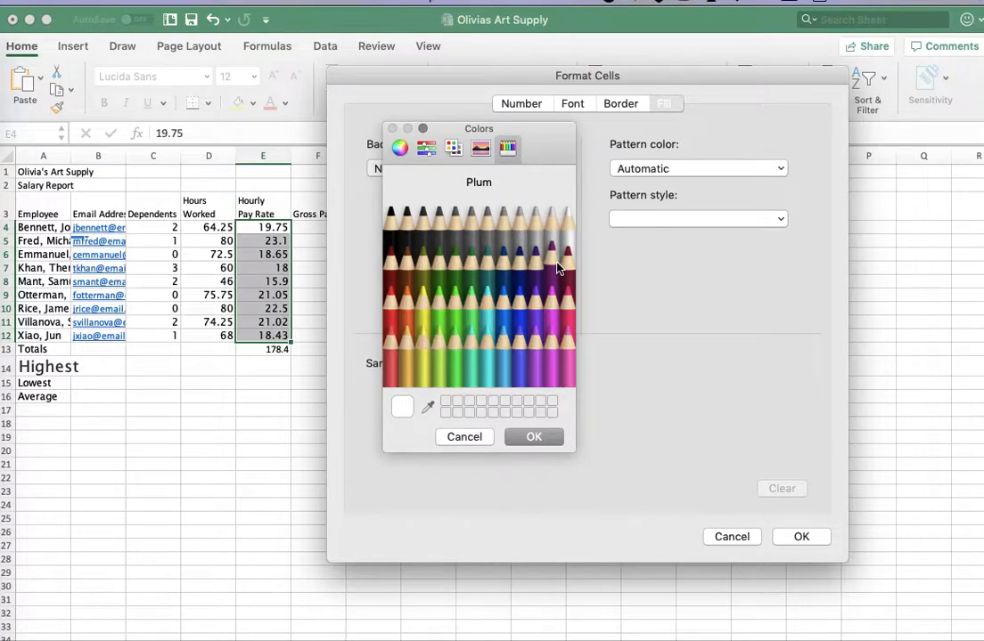
click(554, 260)
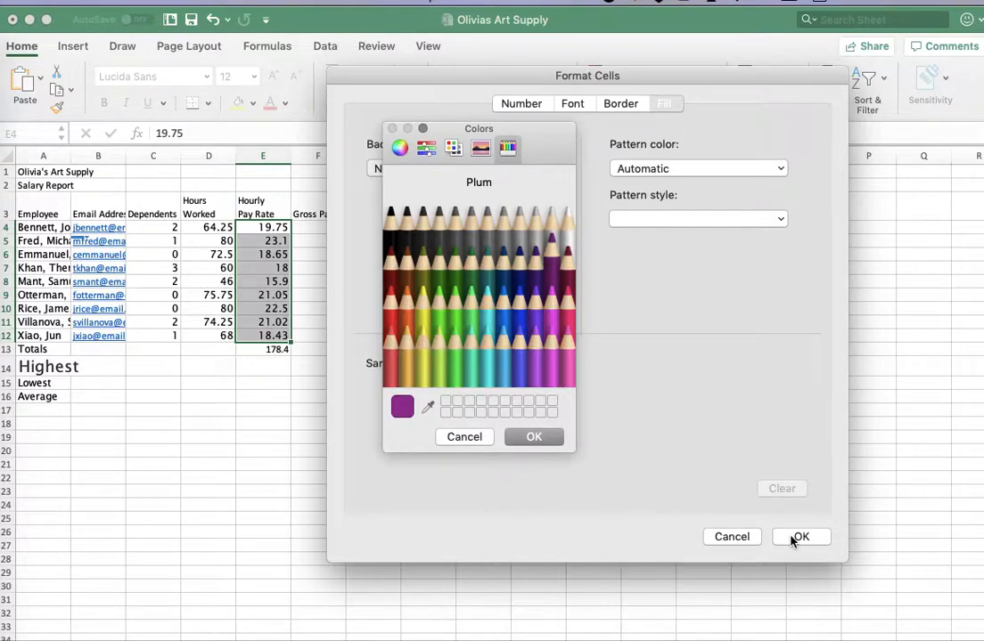
click(534, 436)
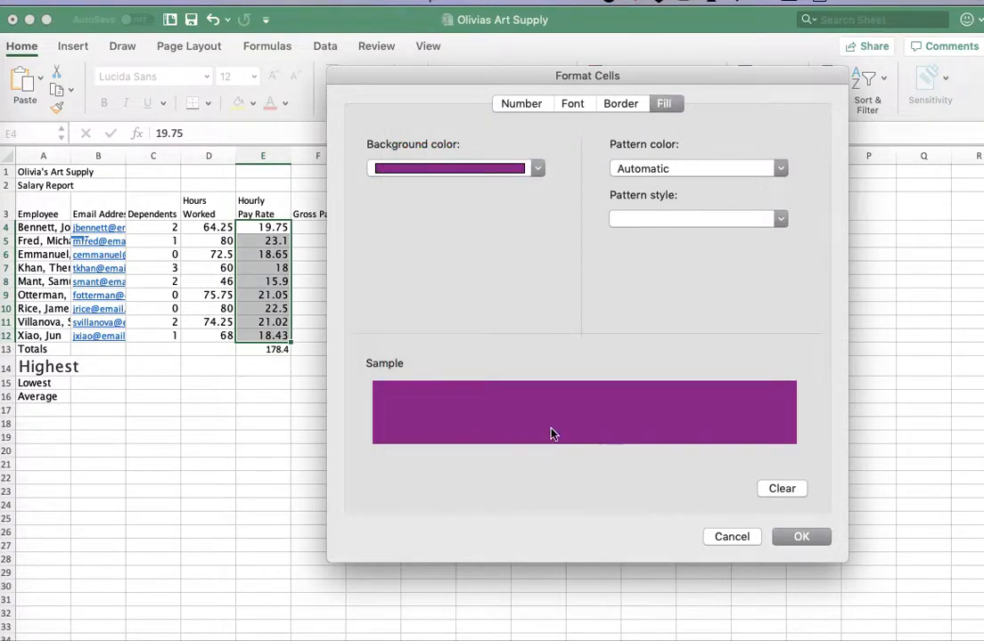
Set the custom format's font color to the standard light green and apply the rule to the pay rates
click(571, 103)
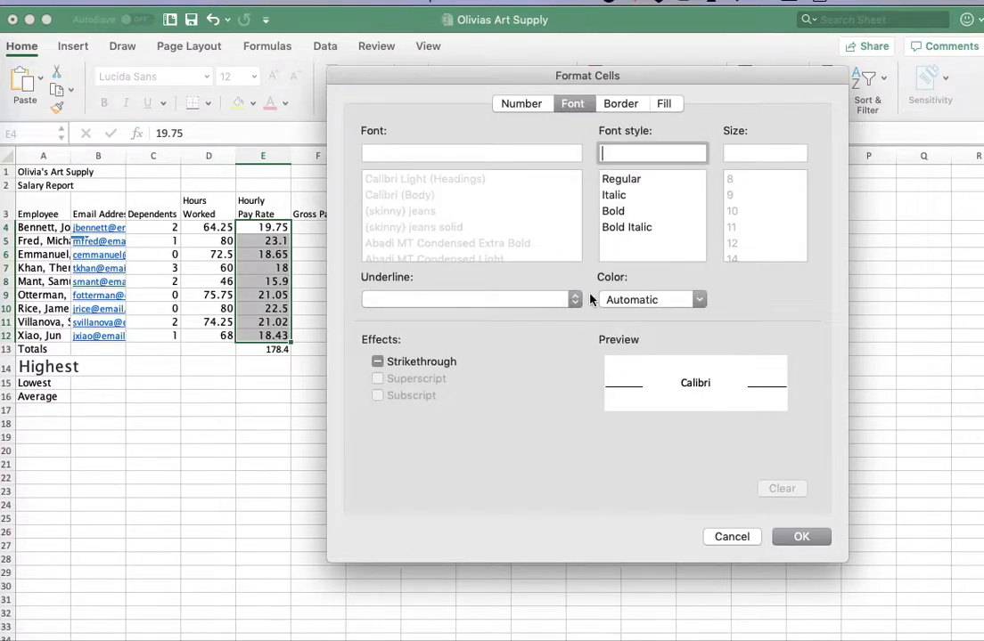
click(631, 301)
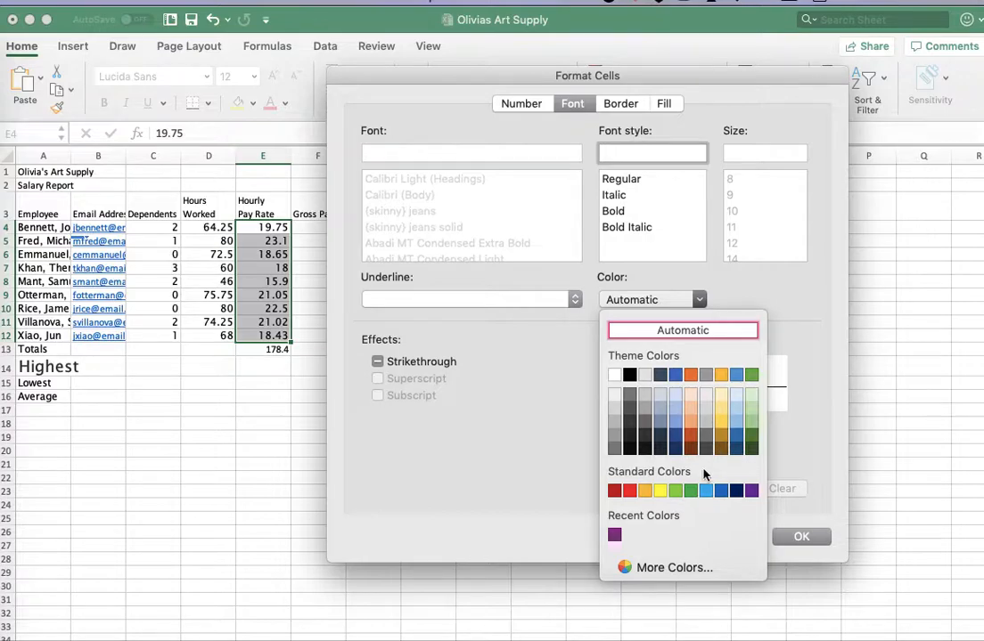
click(675, 491)
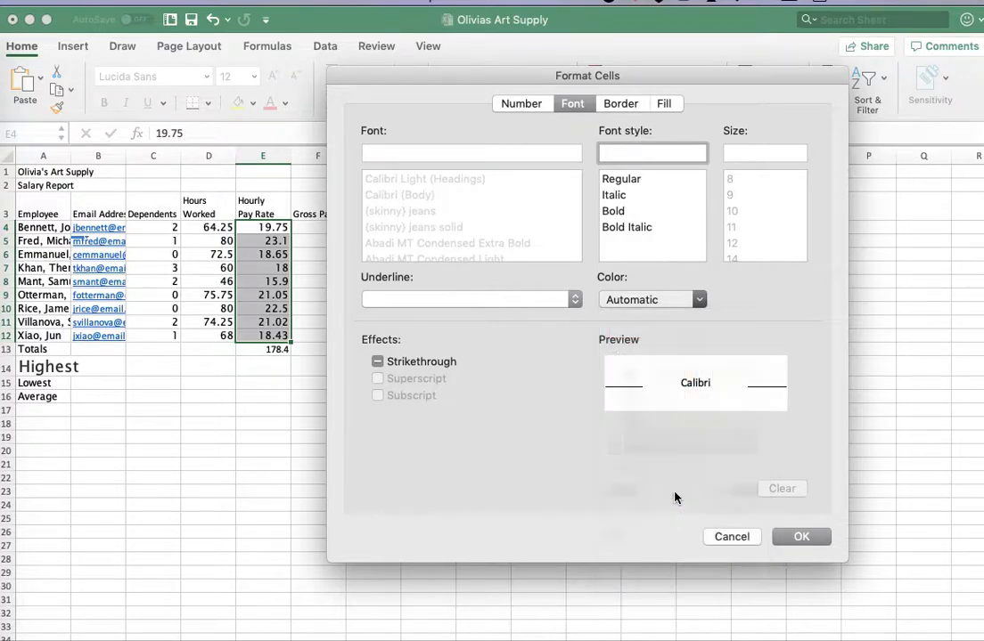
click(822, 539)
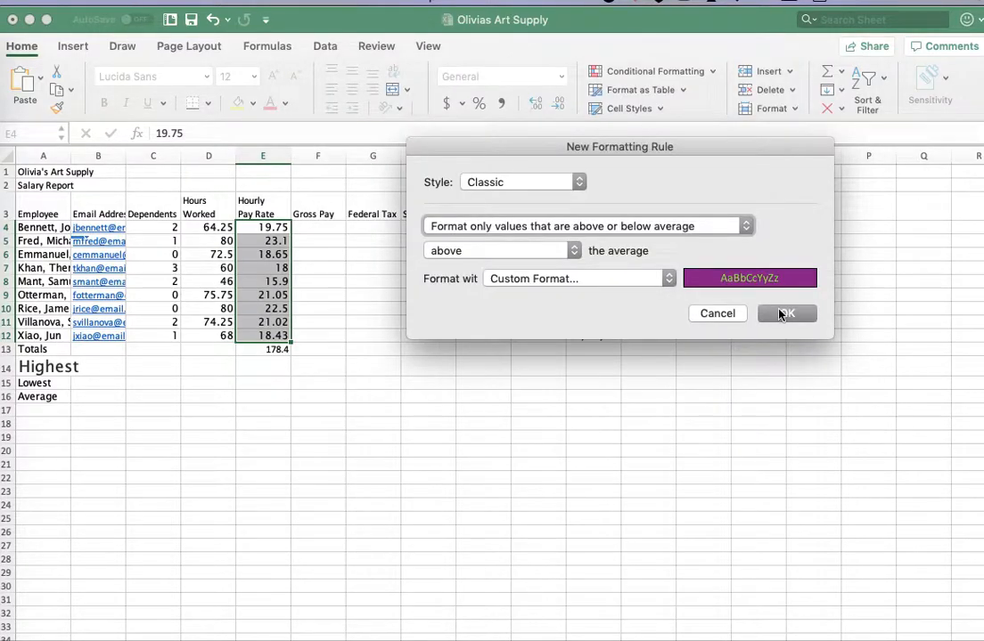
click(784, 314)
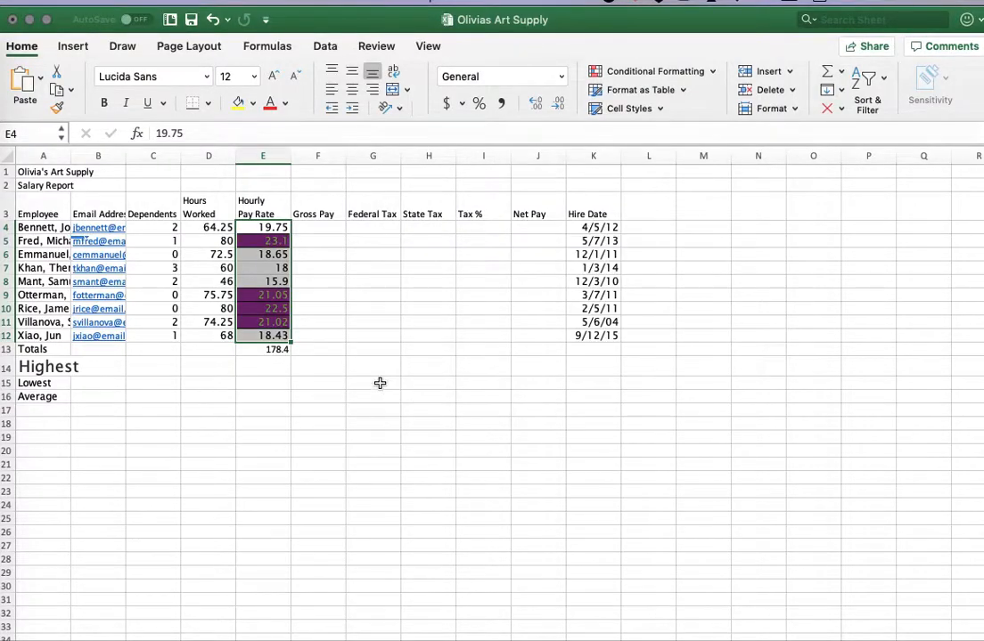
Select the hourly pay rates in E4:E12 and open their above-average conditional formatting rule for editing
click(380, 383)
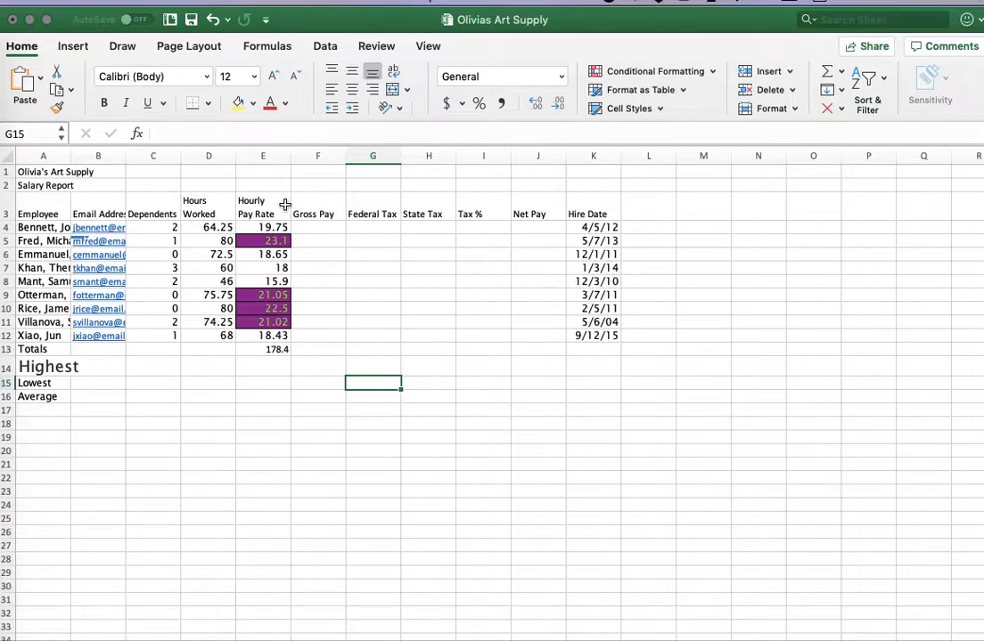
click(710, 71)
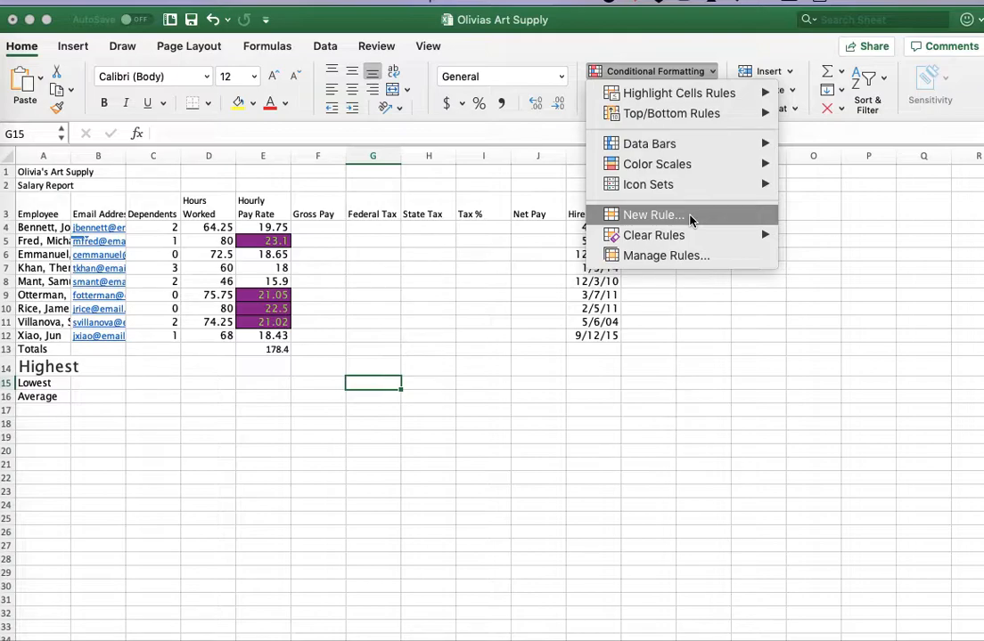
click(271, 242)
click(269, 227)
drag(269, 228, 263, 322)
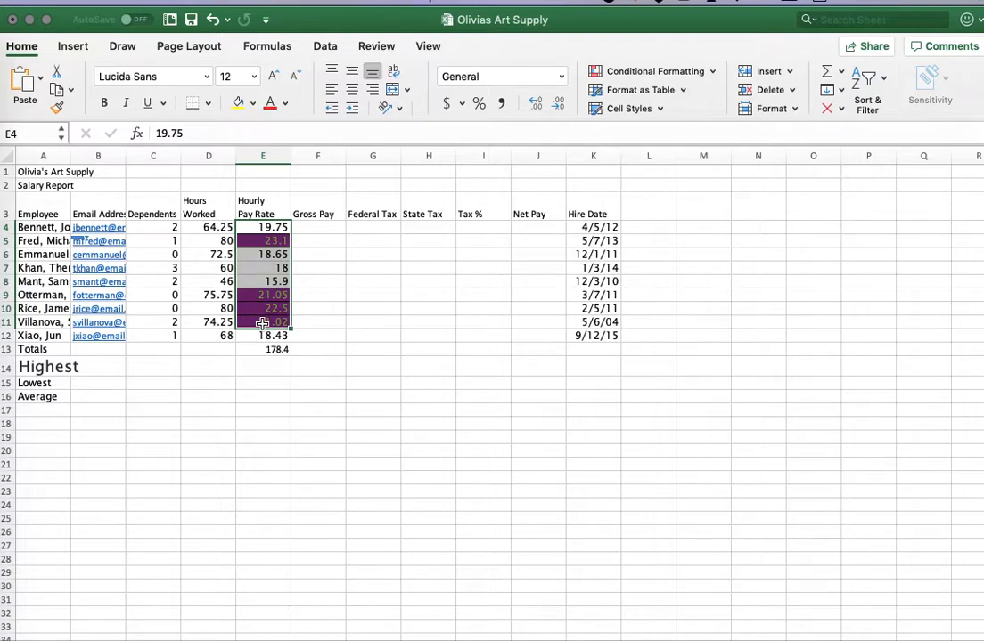
click(262, 322)
drag(263, 228, 263, 333)
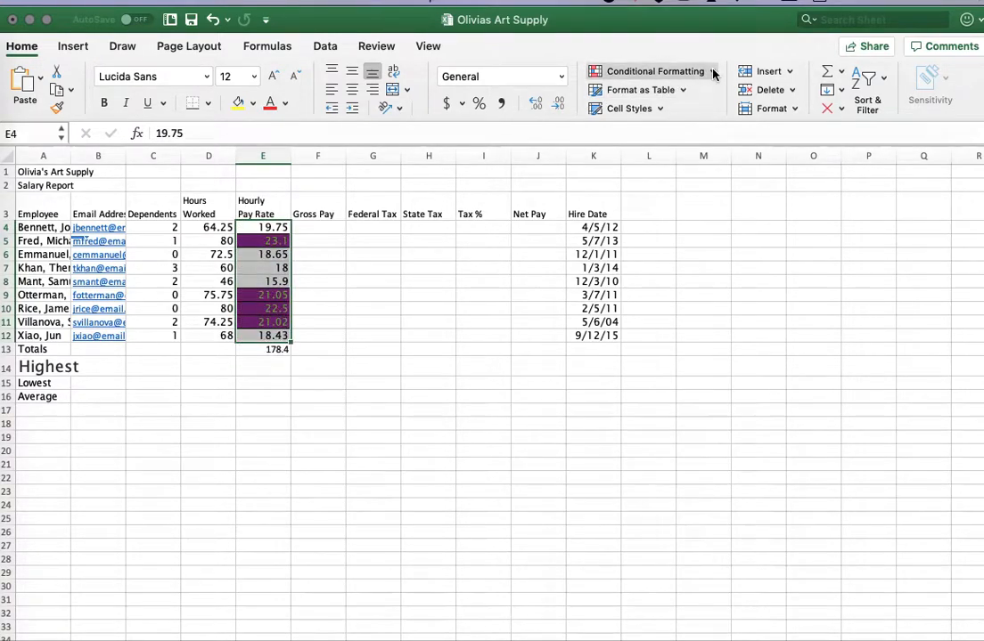
click(655, 71)
click(702, 255)
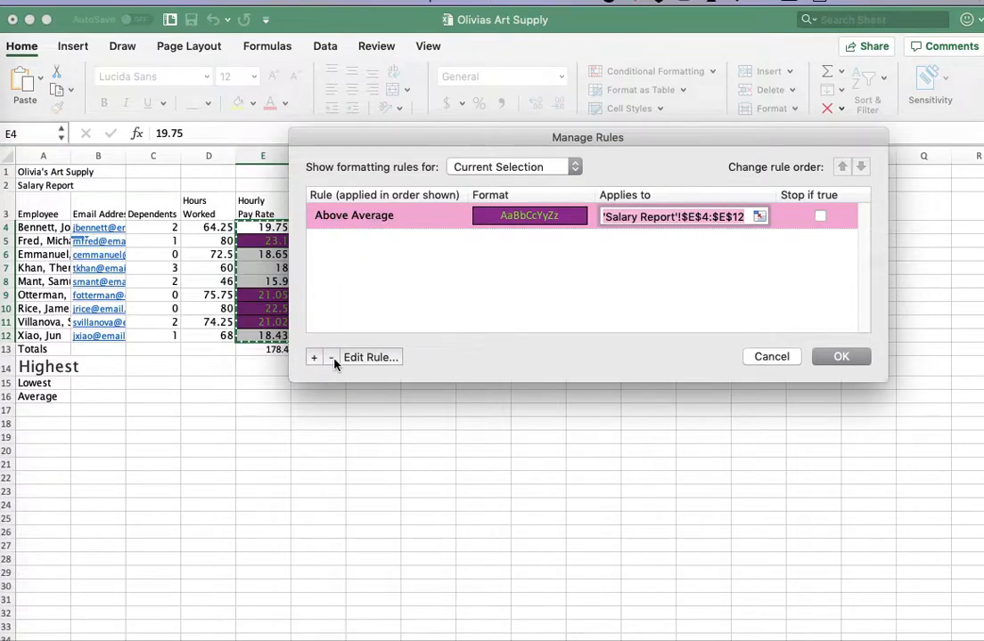
click(373, 356)
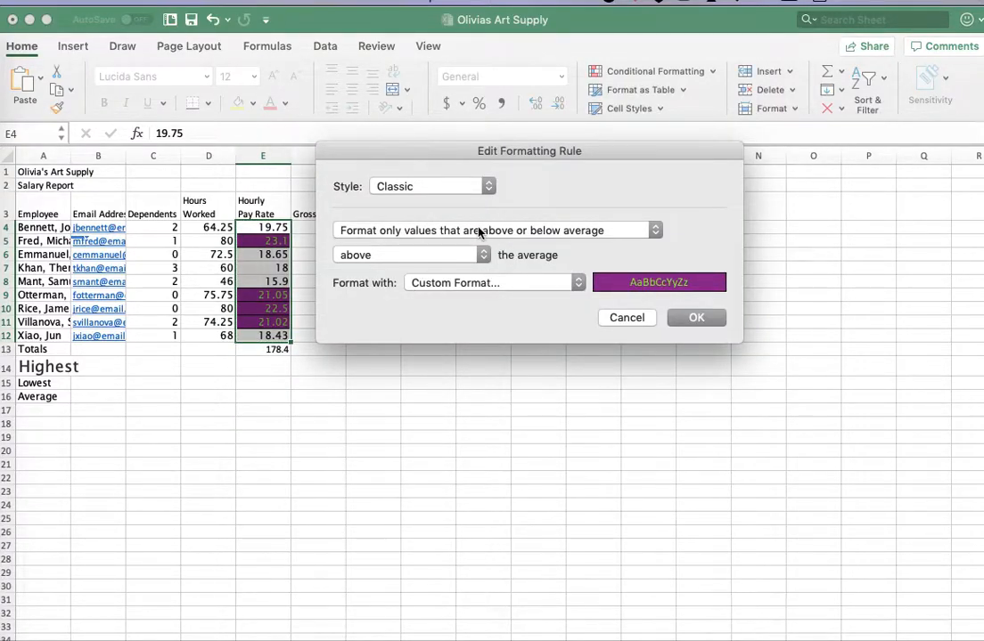
Change the rule to format only cells that contain specific text beginning with 18
click(480, 232)
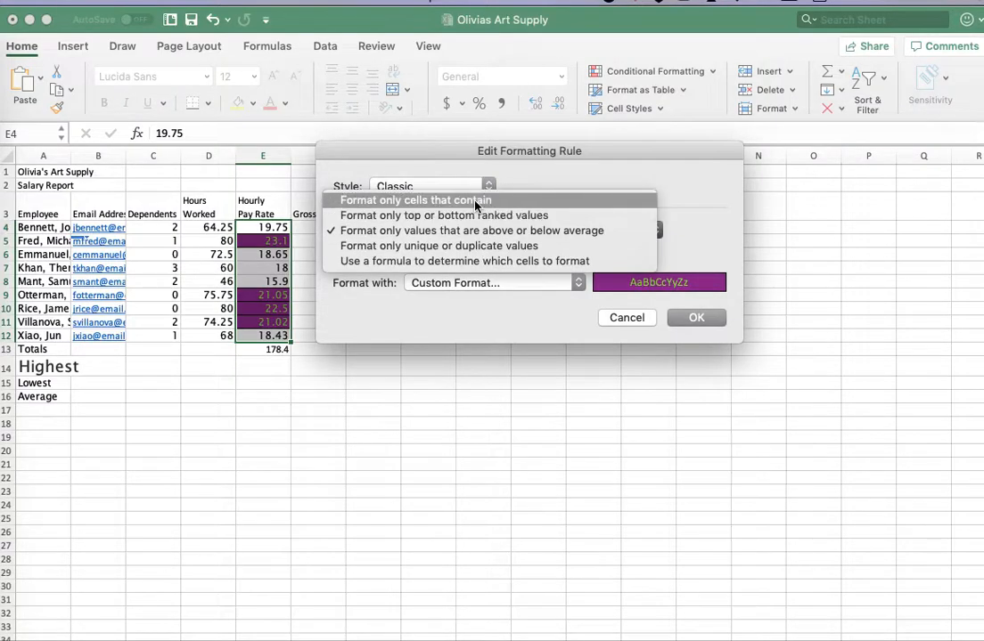
click(474, 202)
click(546, 253)
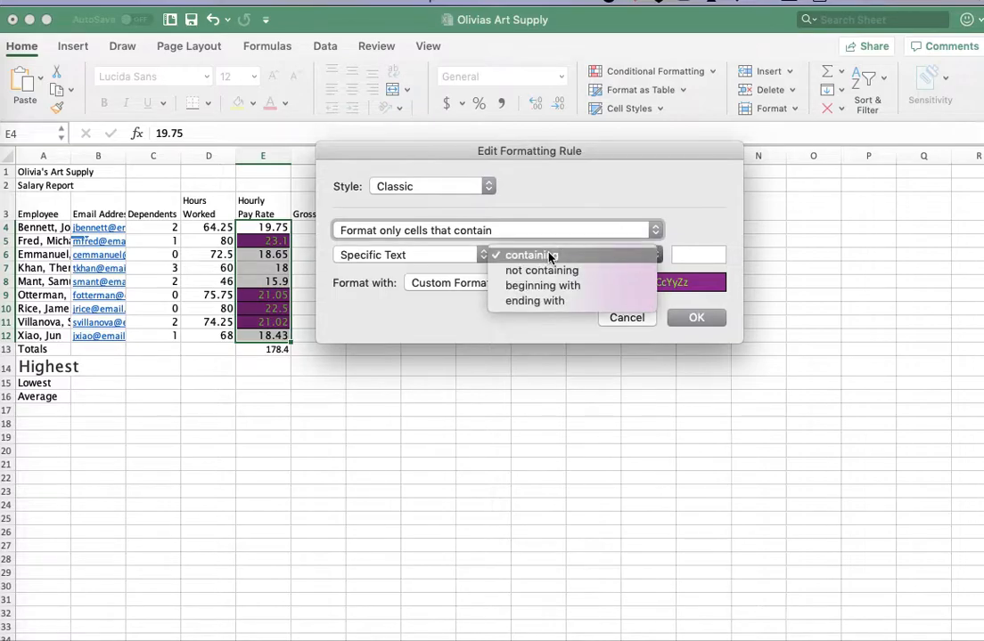
click(549, 287)
click(722, 255)
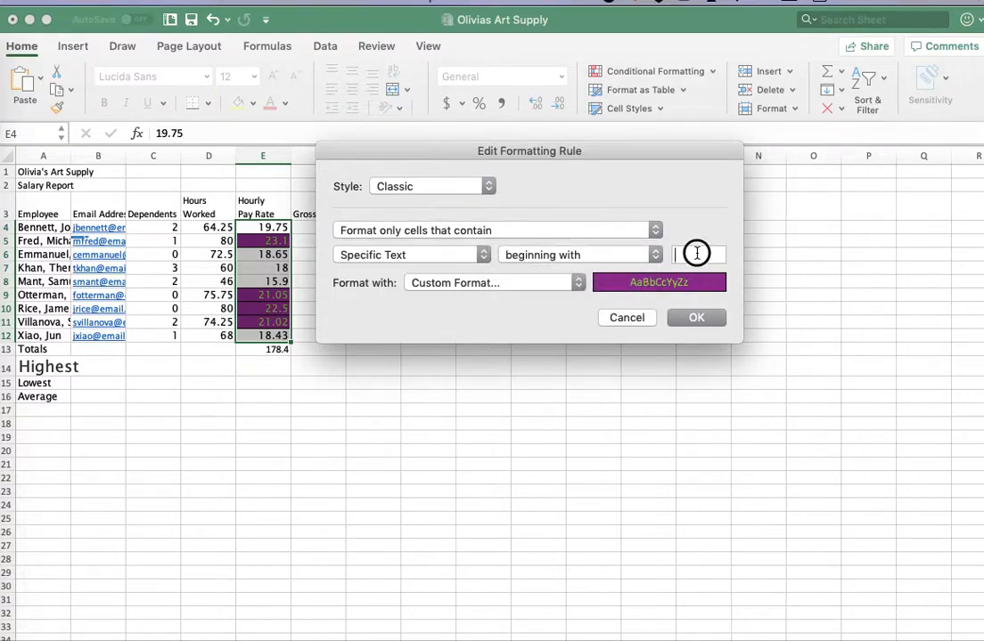
text(10)
key(BackSpace)
text(8)
Keep the rule's existing custom format and apply the edited rule to the pay rates
click(577, 283)
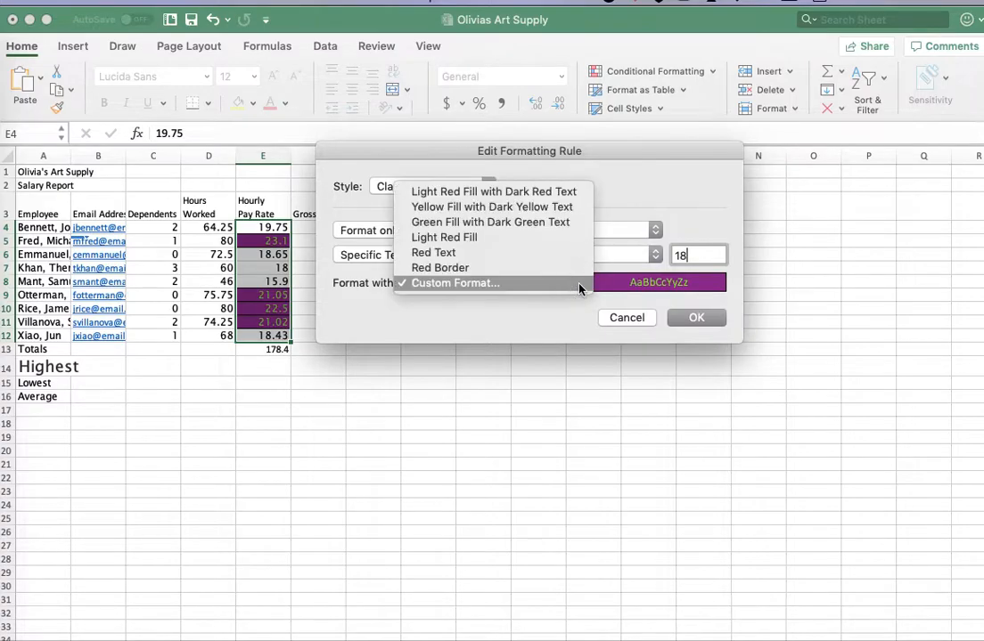
click(579, 283)
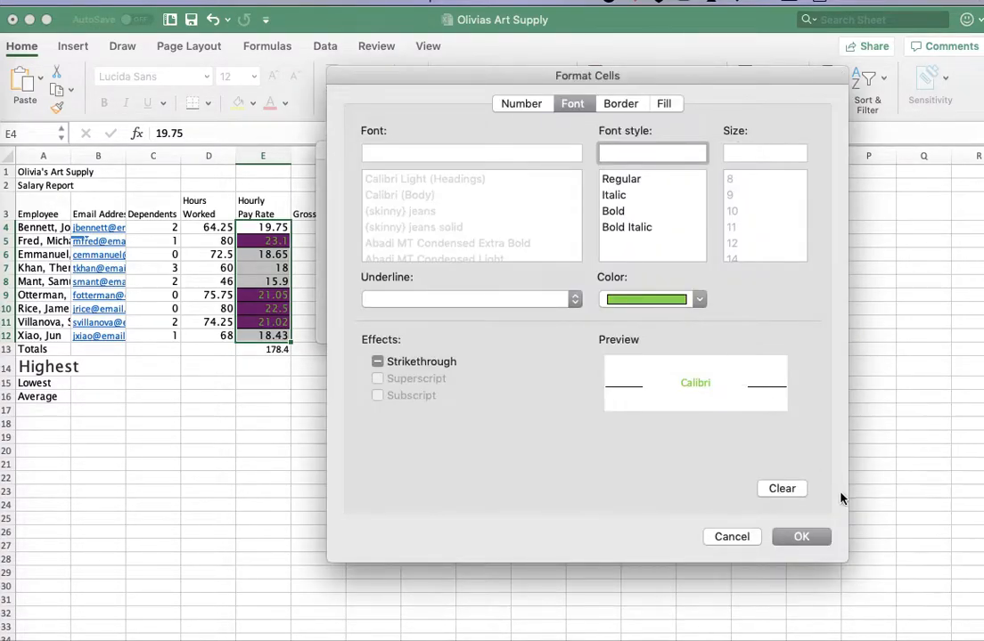
click(806, 536)
click(699, 320)
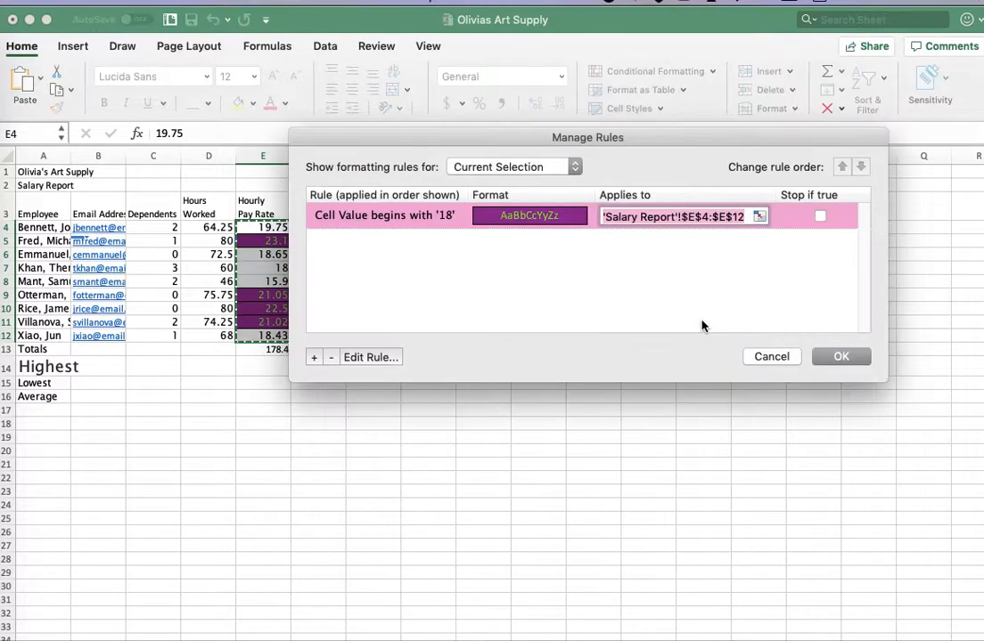
click(842, 357)
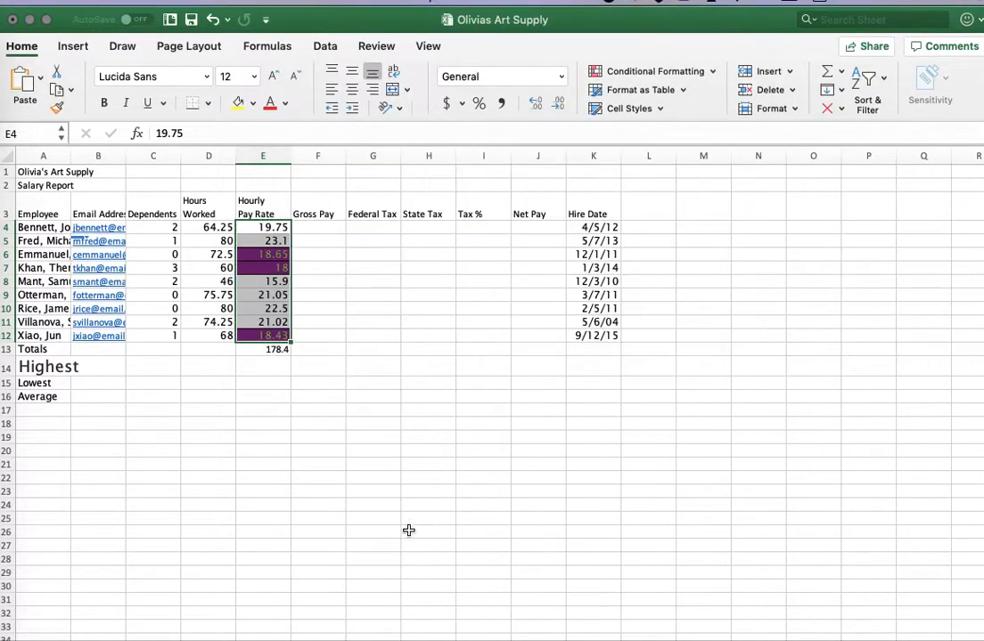
click(403, 490)
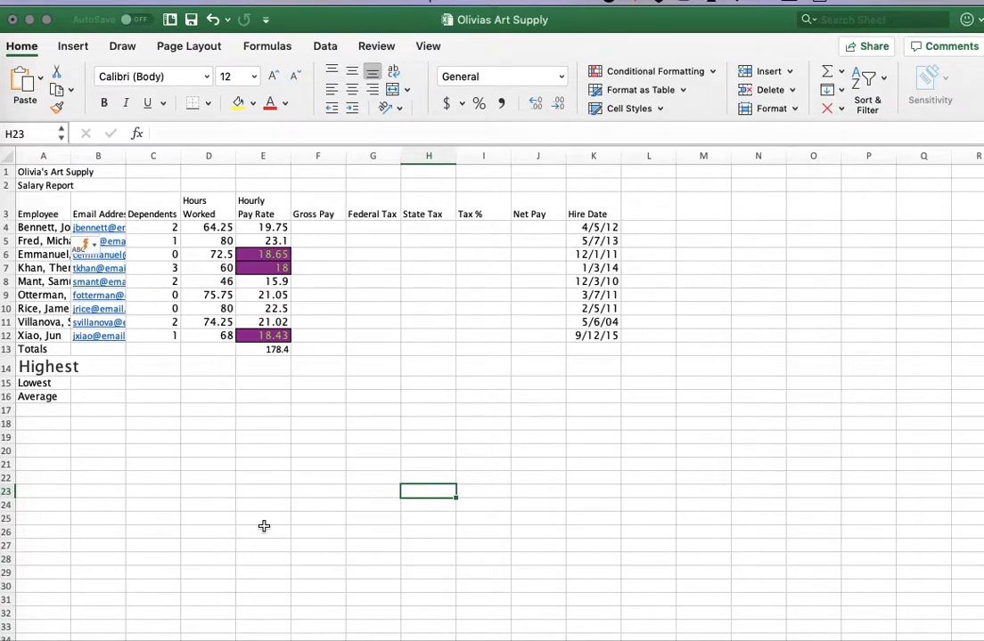
Consult the Excel Module 2 Assignment Sheet in the browser, return to Excel and slightly increase the height of the Totals row
key(ctrl+Left)
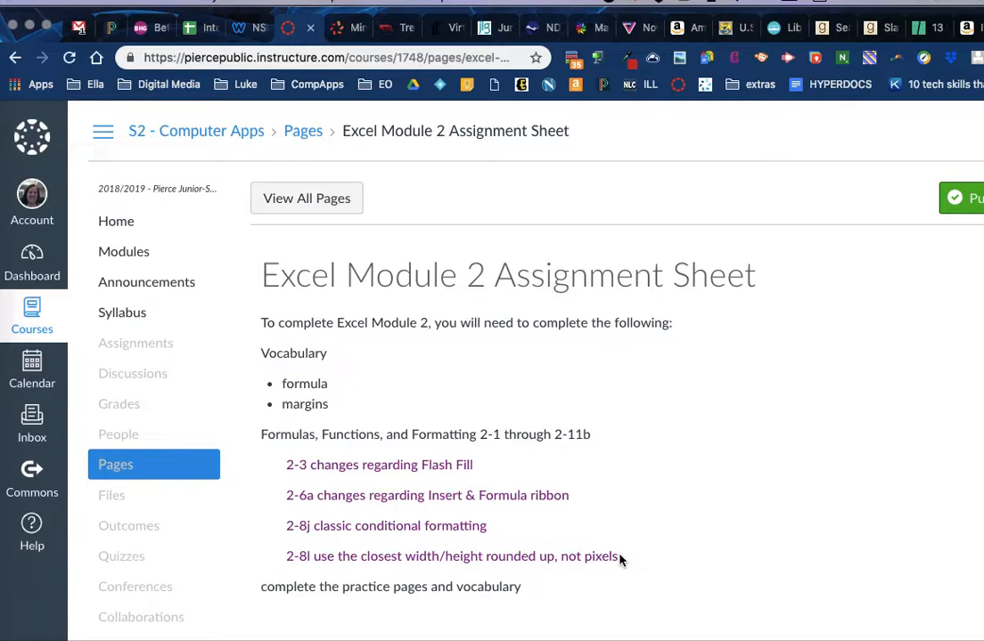
key(ctrl+Right)
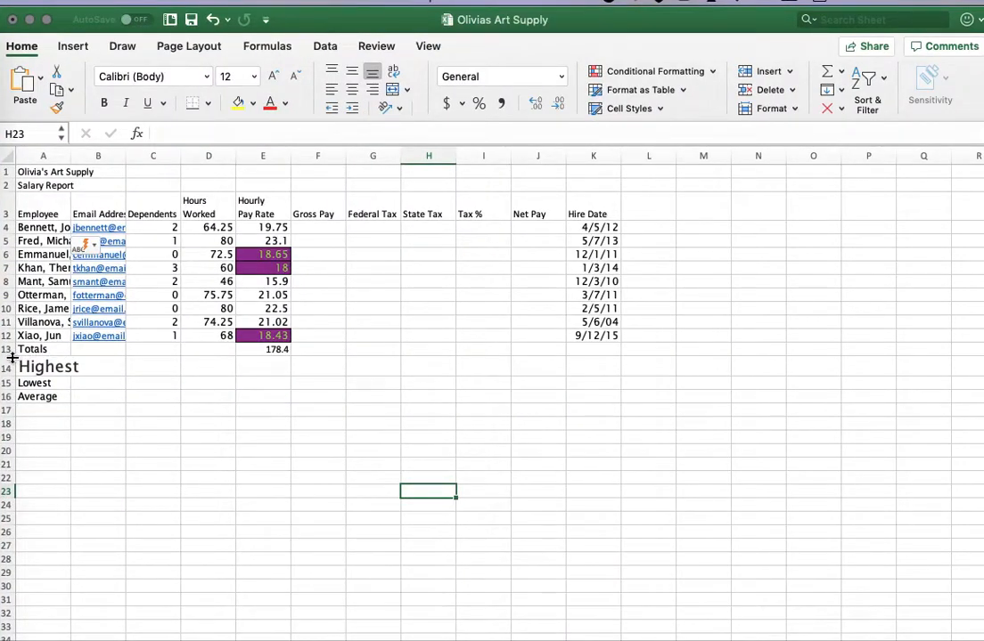
drag(11, 354, 11, 355)
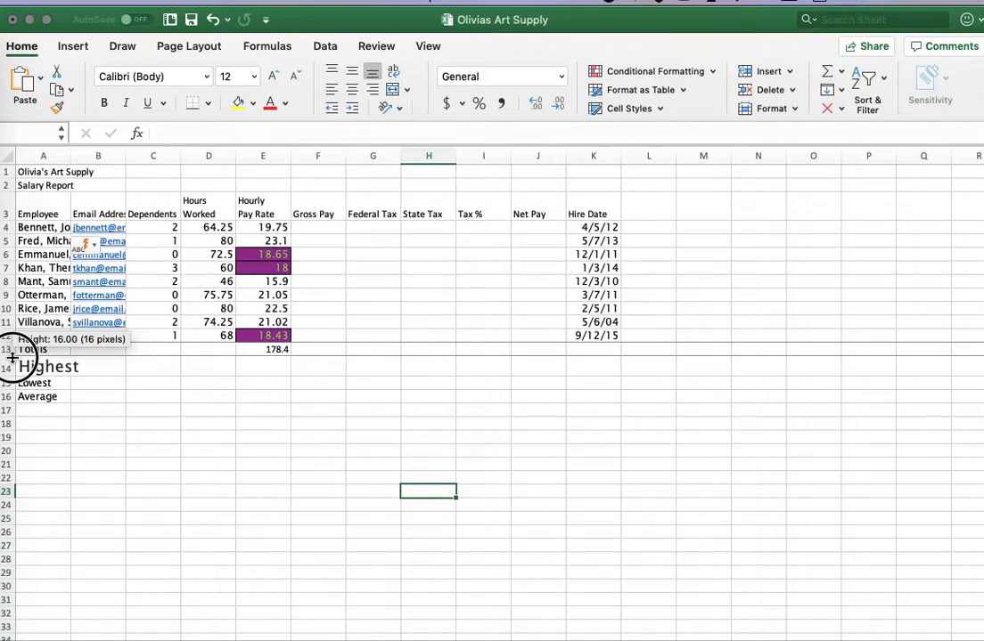
drag(11, 354, 11, 360)
Slightly widen the Hourly Pay Rate column and switch back to the assignment sheet in the browser
drag(291, 157, 290, 158)
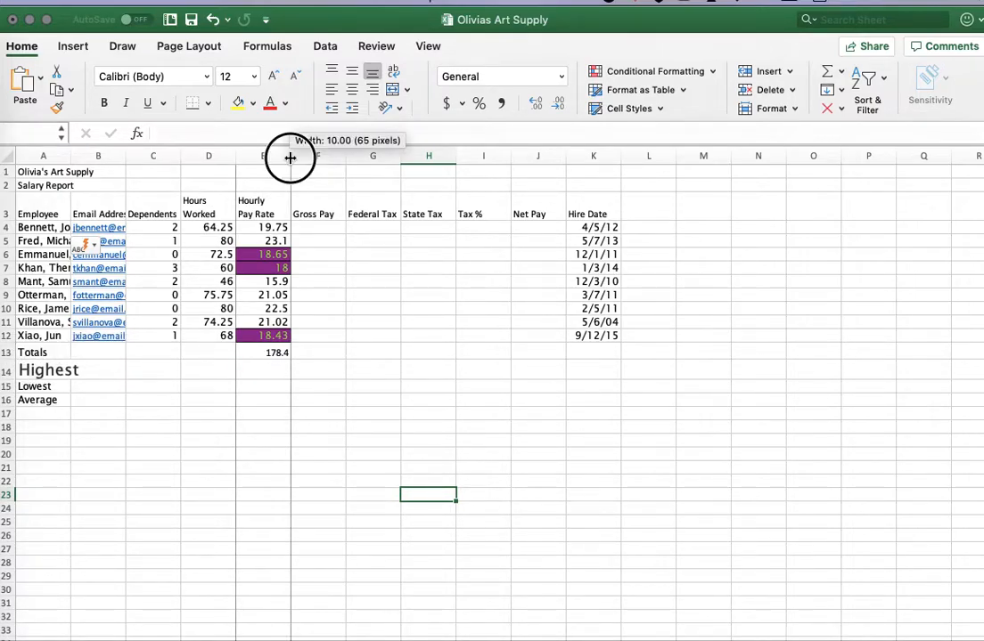
drag(291, 157, 299, 158)
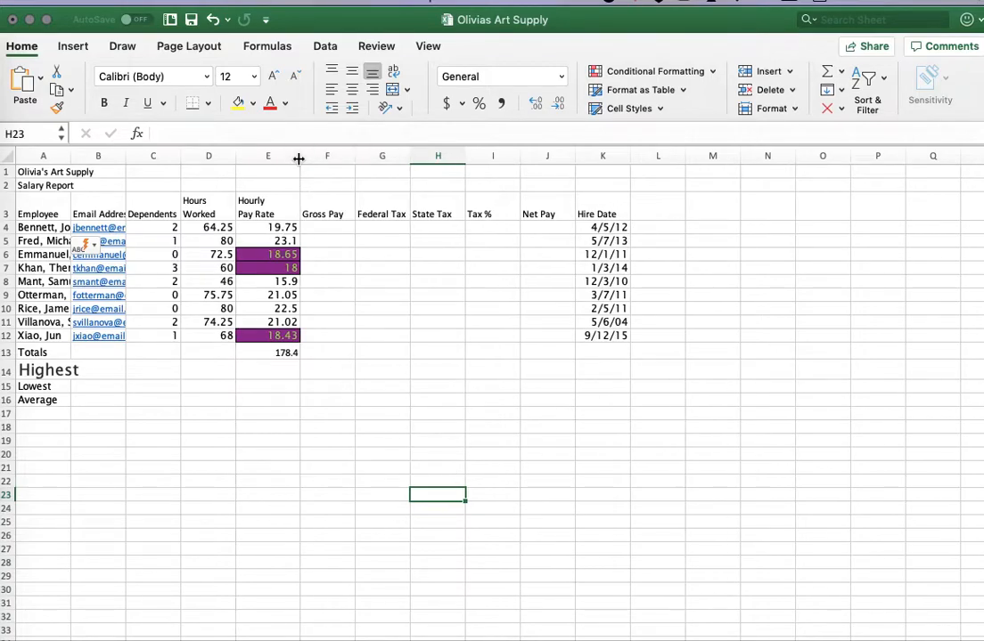
key(ctrl+Left)
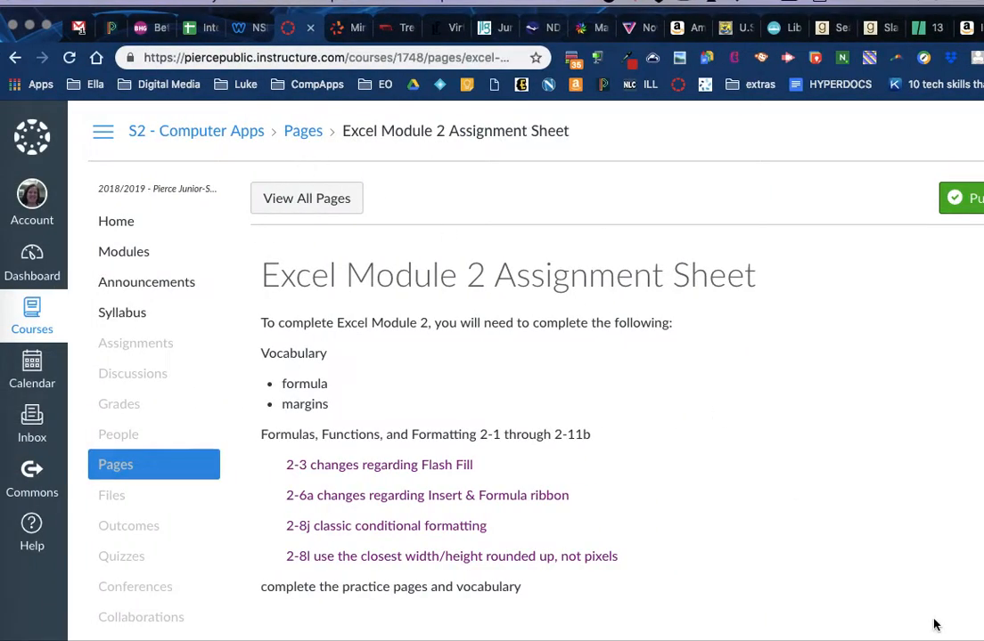